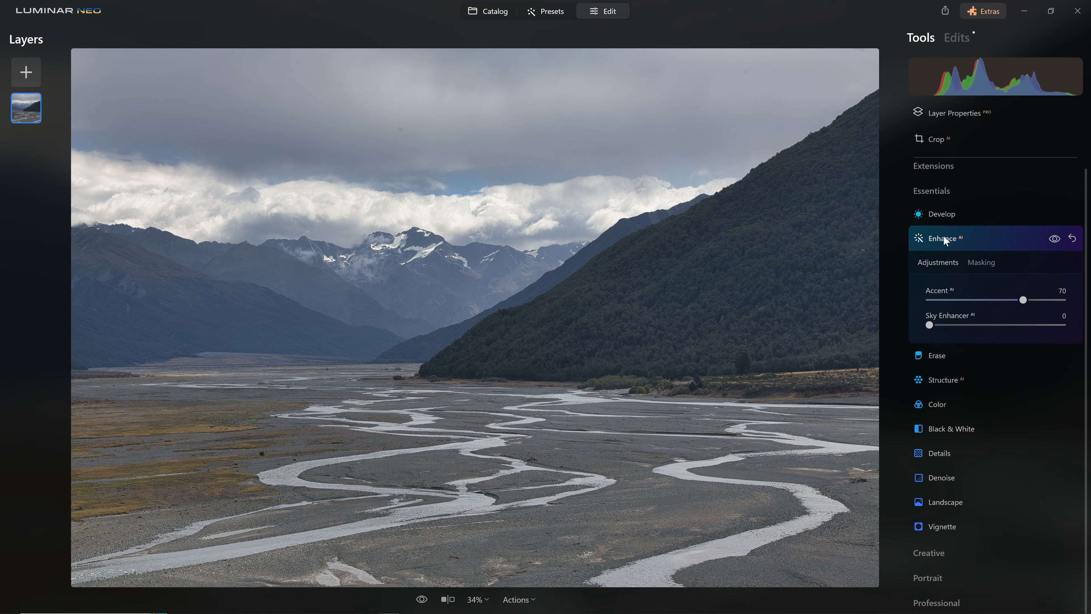
- Reset the Enhance AI adjustment among the applied edits to remove its Accent effect from the photo
click(957, 236)
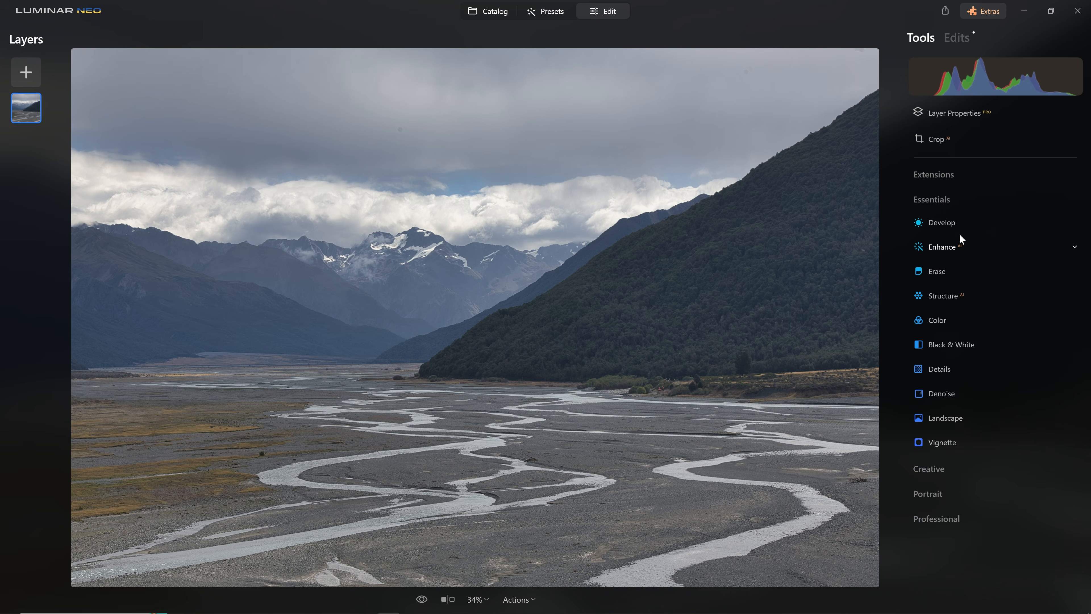
mouse_move(927, 70)
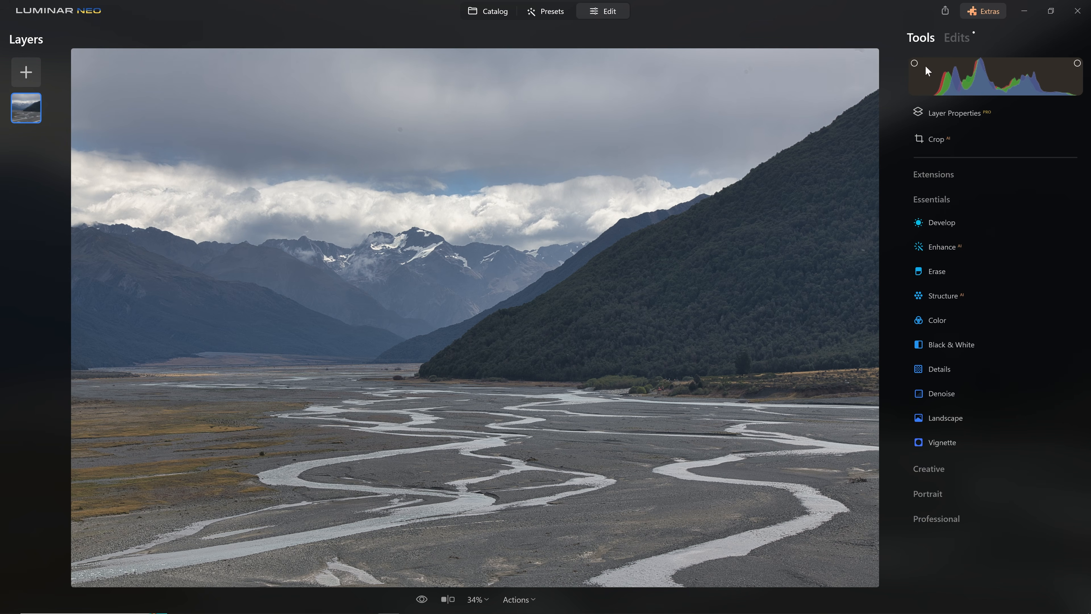
click(967, 37)
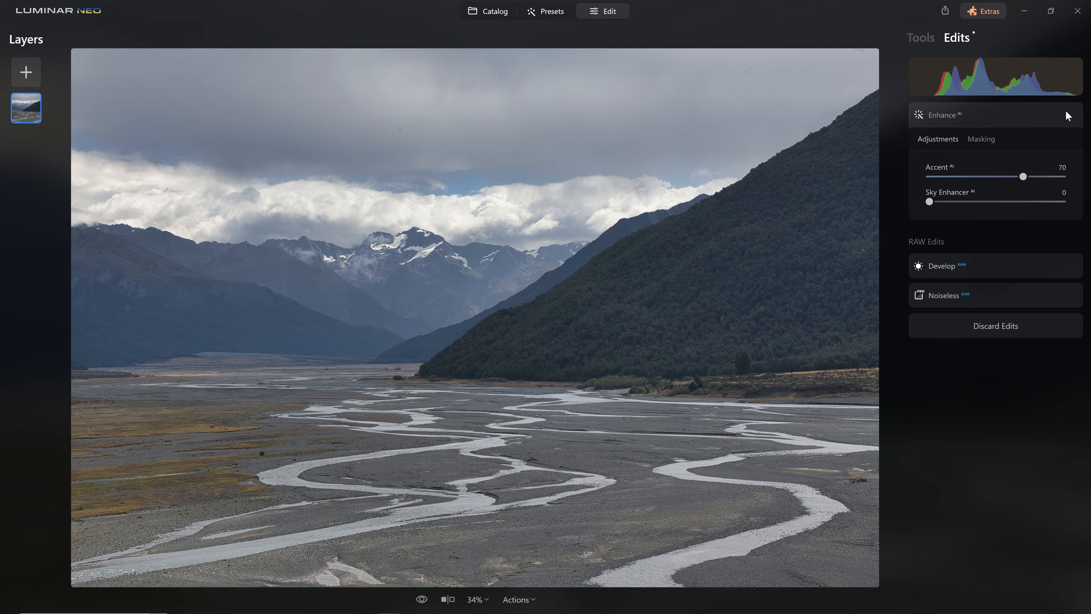
click(1073, 118)
click(1052, 116)
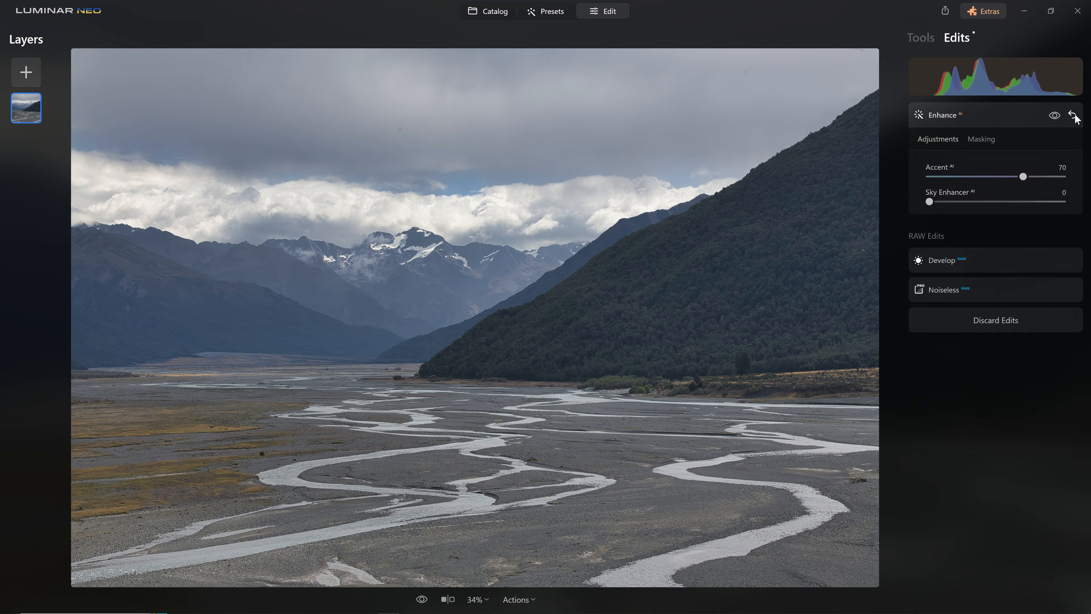
click(1072, 117)
- Set the RAW Develop camera profile to Camera Neutral
click(1012, 151)
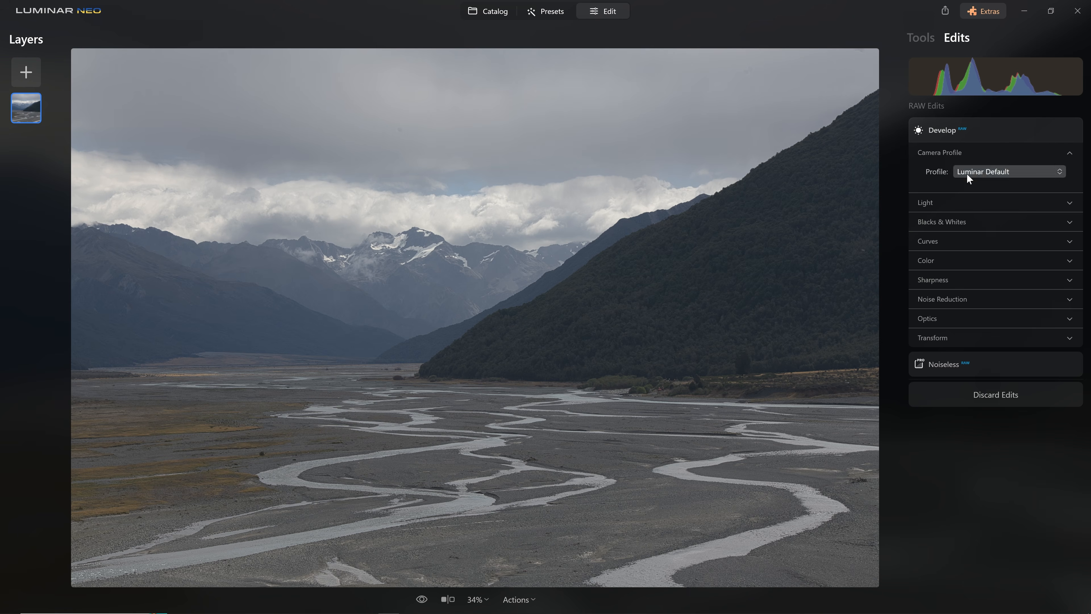
click(967, 173)
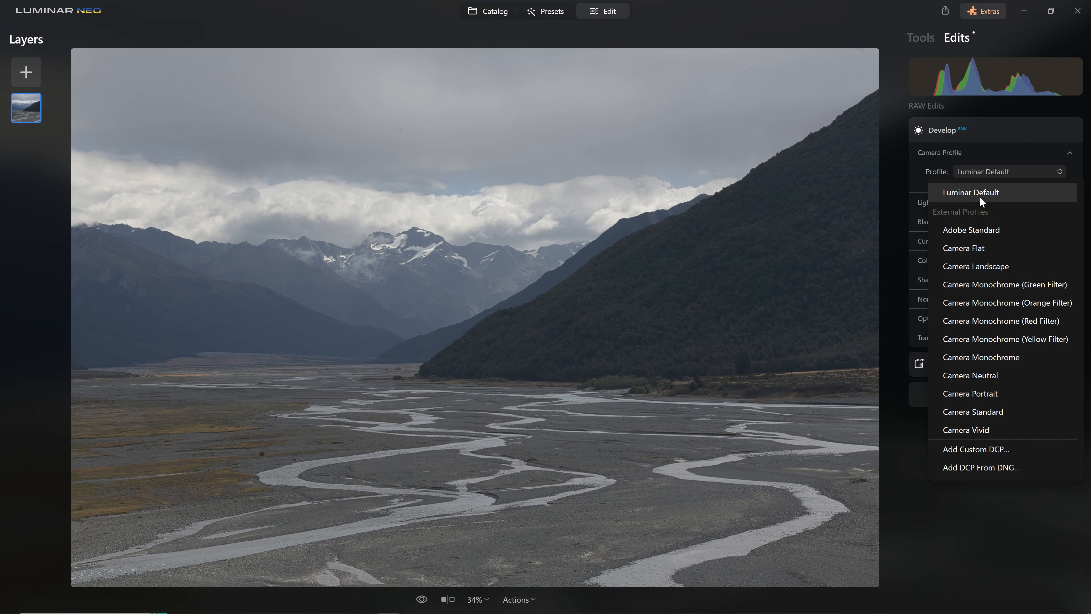
click(980, 198)
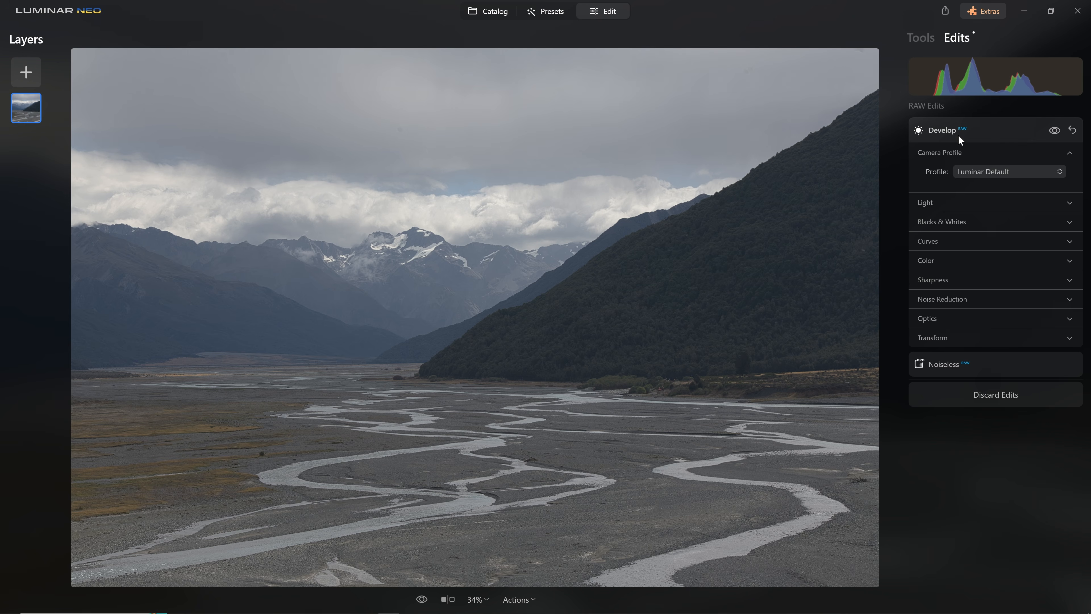
click(992, 169)
click(992, 169)
click(992, 169)
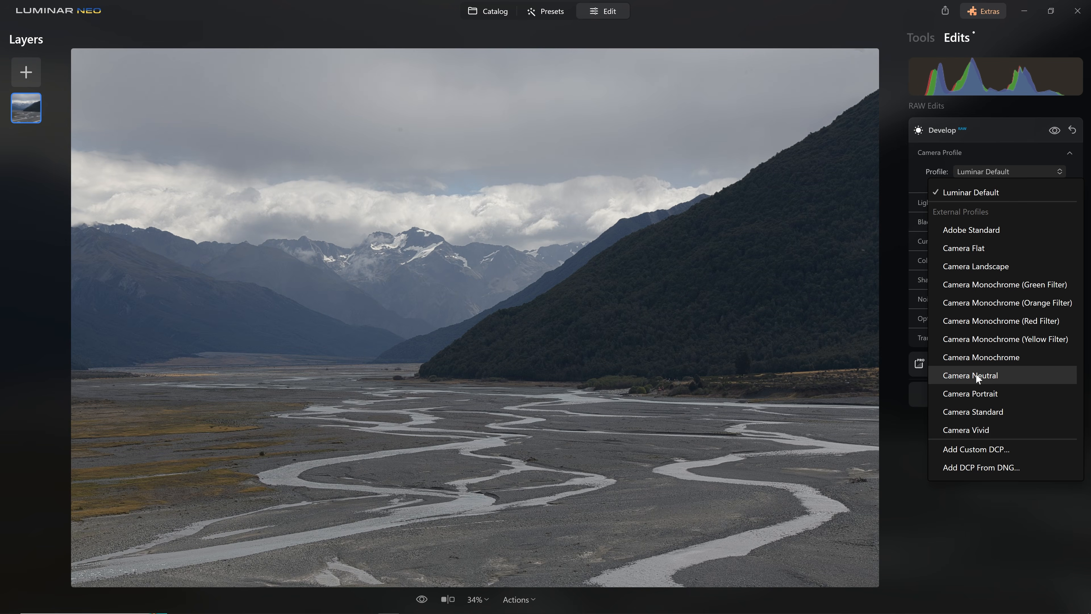
click(976, 374)
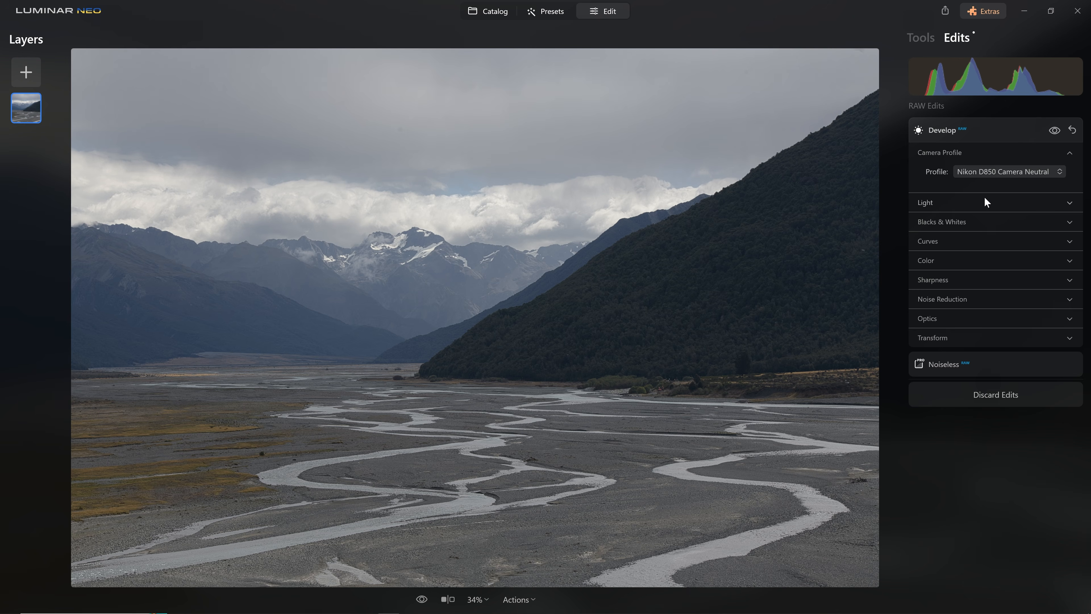
- Raise the RAW Develop Light exposure to 0.30, with the Camera Profile section collapsed
click(964, 202)
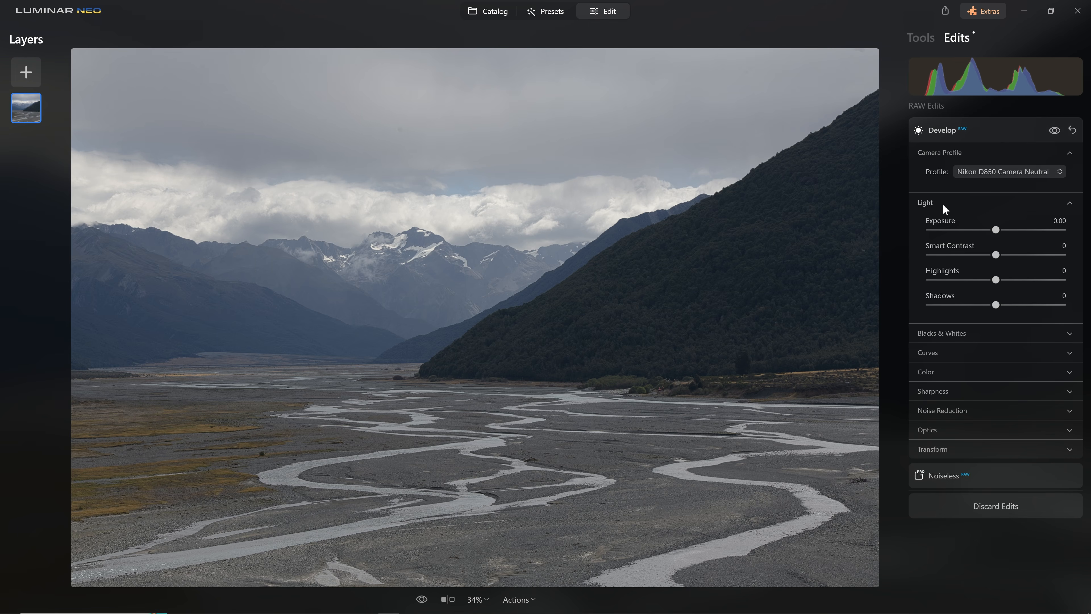
click(1050, 152)
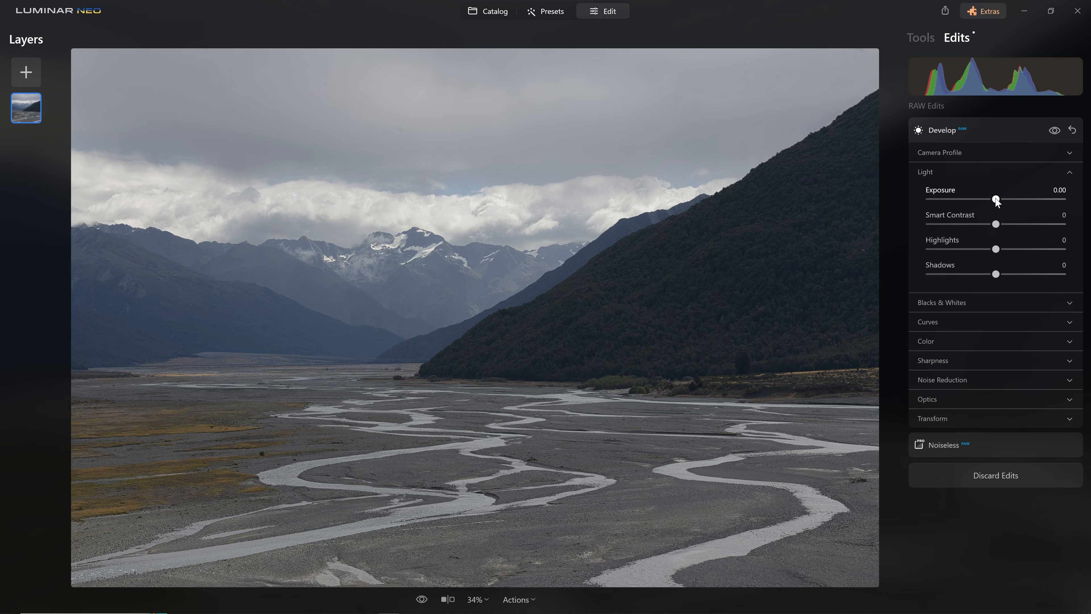
mouse_move(995, 199)
mouse_down()
mouse_move(1018, 206)
mouse_move(980, 200)
mouse_move(1014, 202)
mouse_move(989, 202)
mouse_move(1000, 202)
mouse_up()
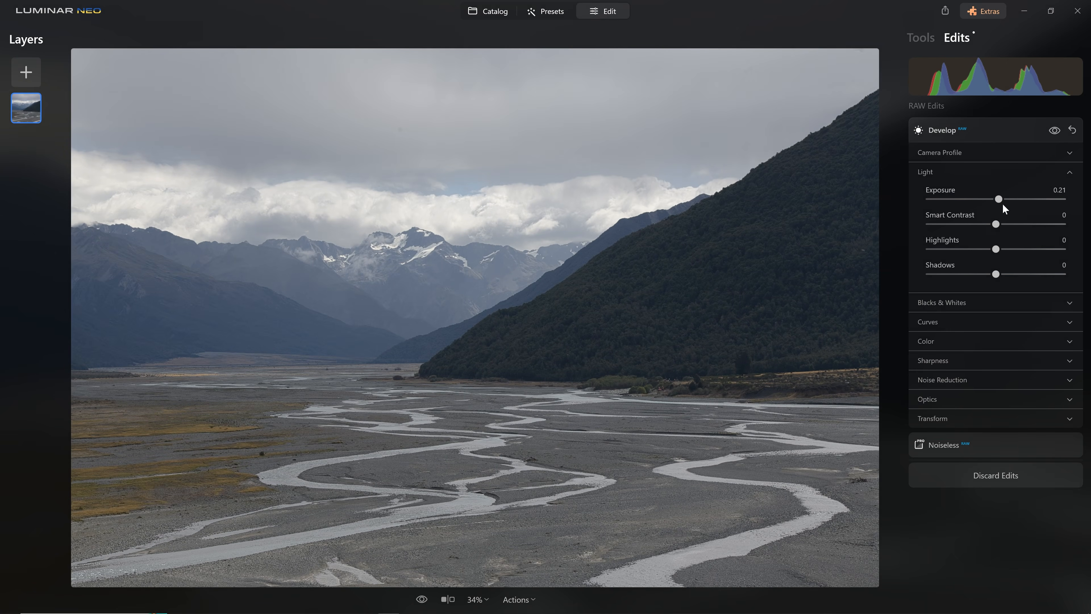
drag(1002, 198, 1003, 200)
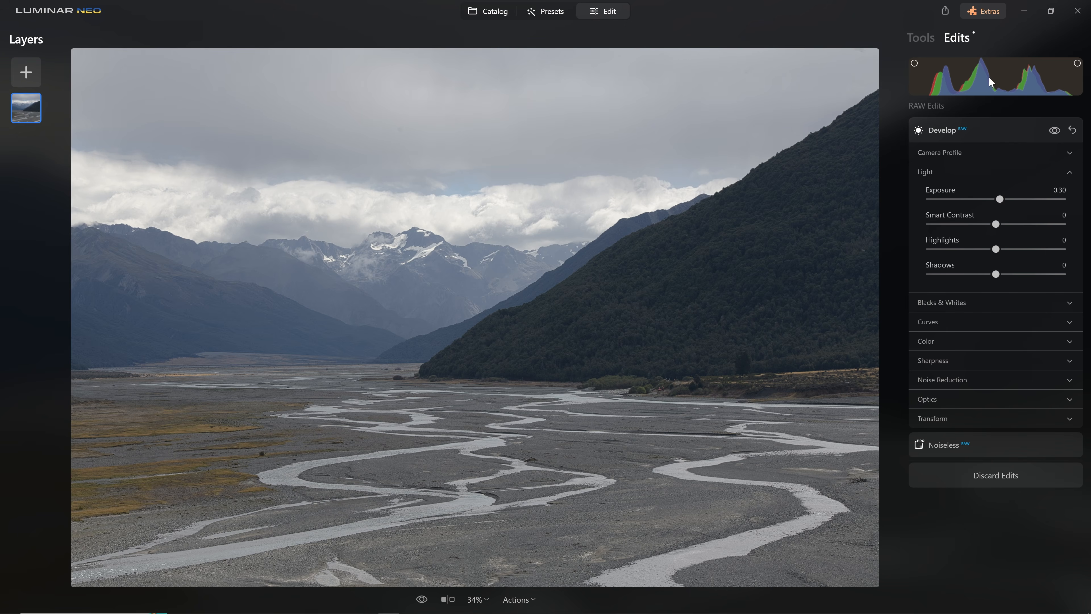
- Hide the histogram and show it again
click(58, 12)
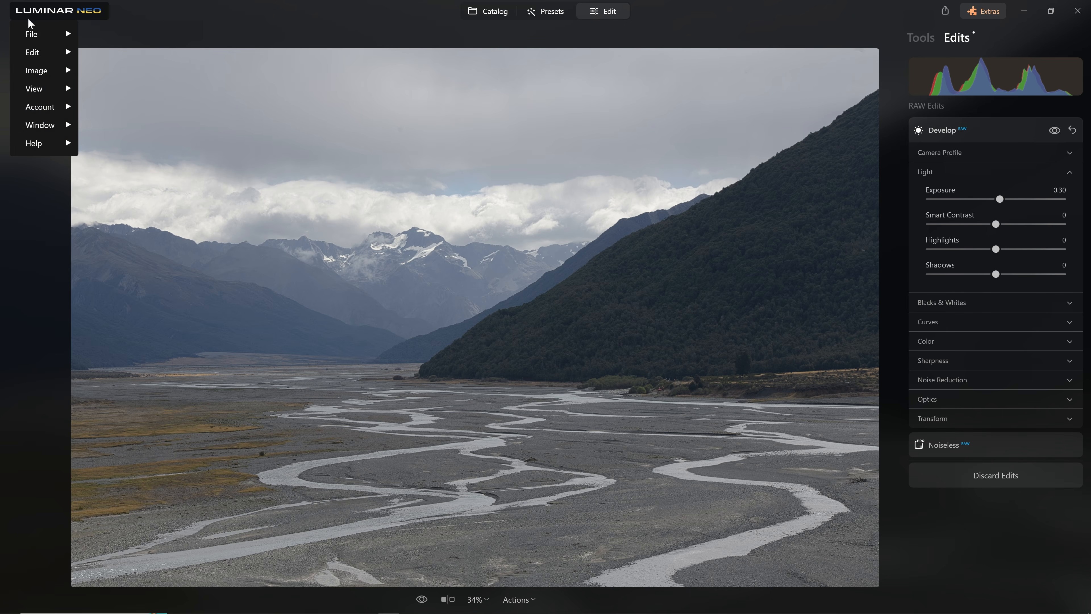
mouse_move(35, 91)
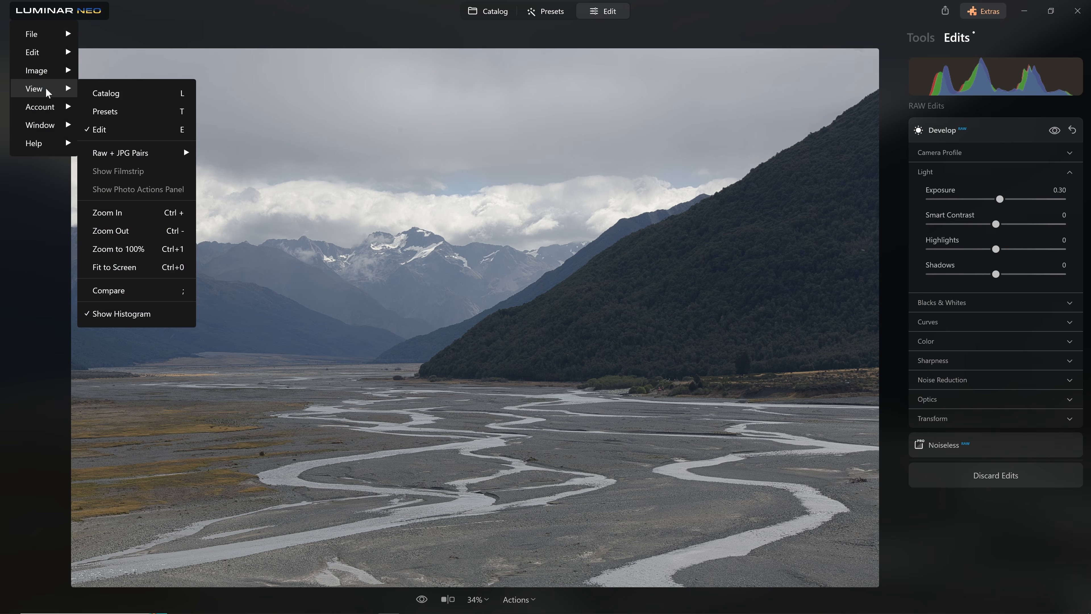
click(141, 314)
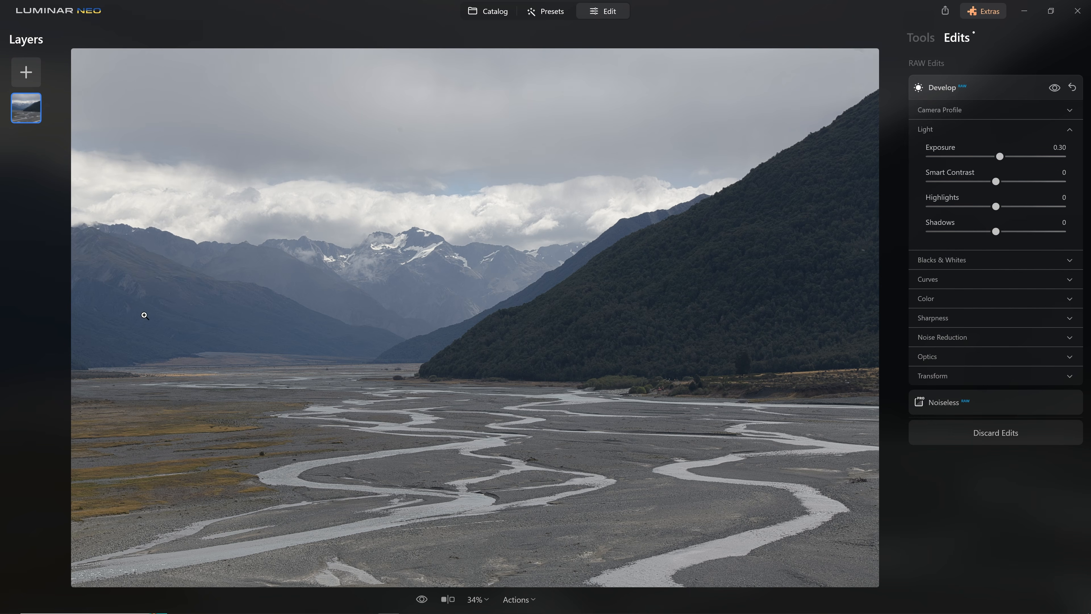
click(41, 12)
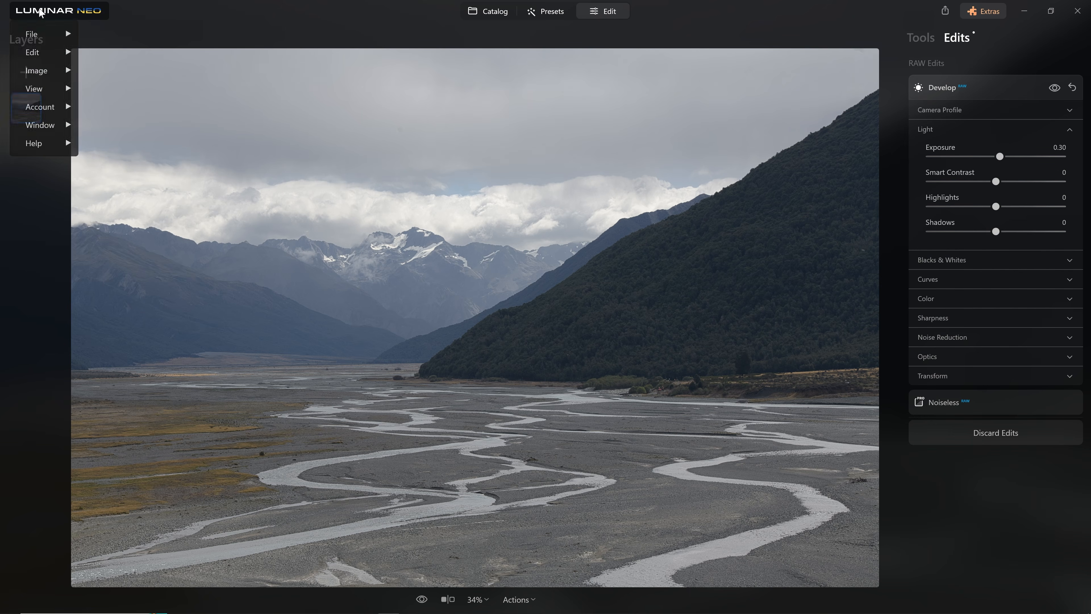
mouse_move(39, 95)
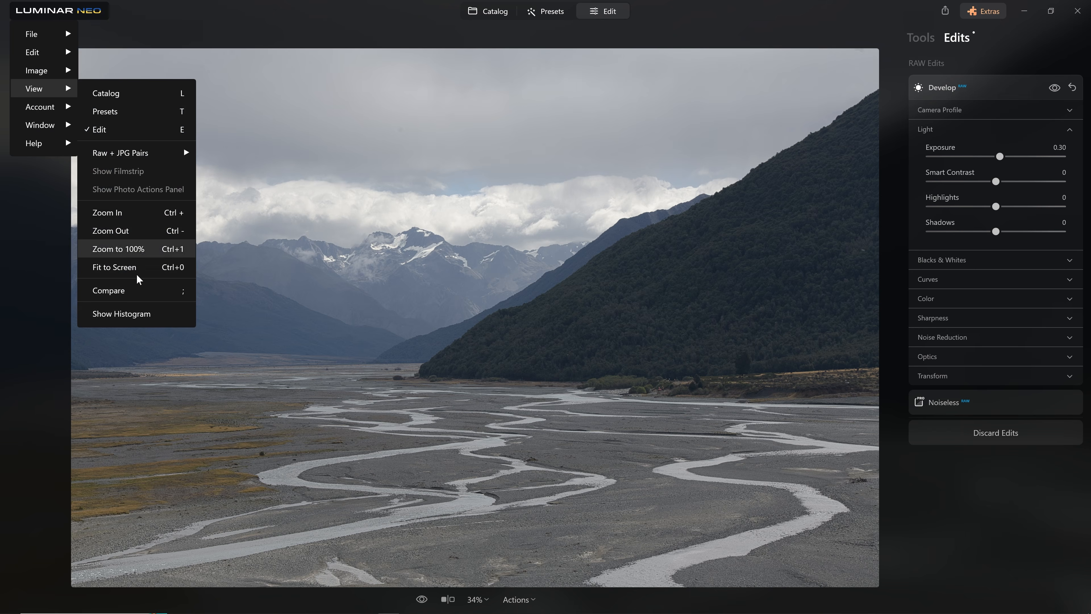
click(144, 314)
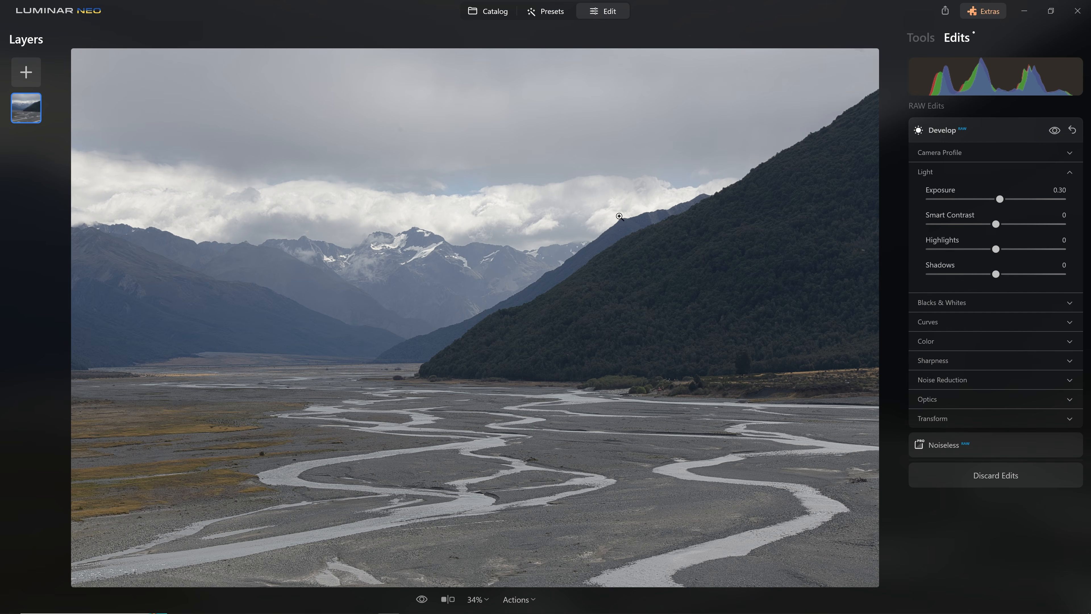
- Try Smart Contrast at 76 and Highlights at -37, resetting each to 0 after viewing its effect
drag(995, 223, 1047, 224)
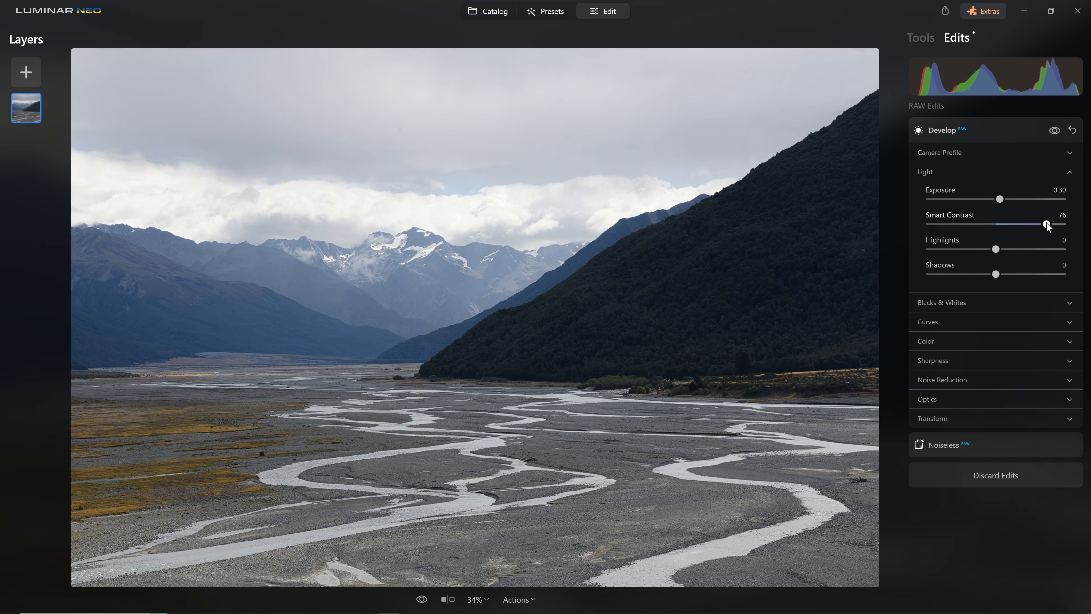
double_click(1047, 224)
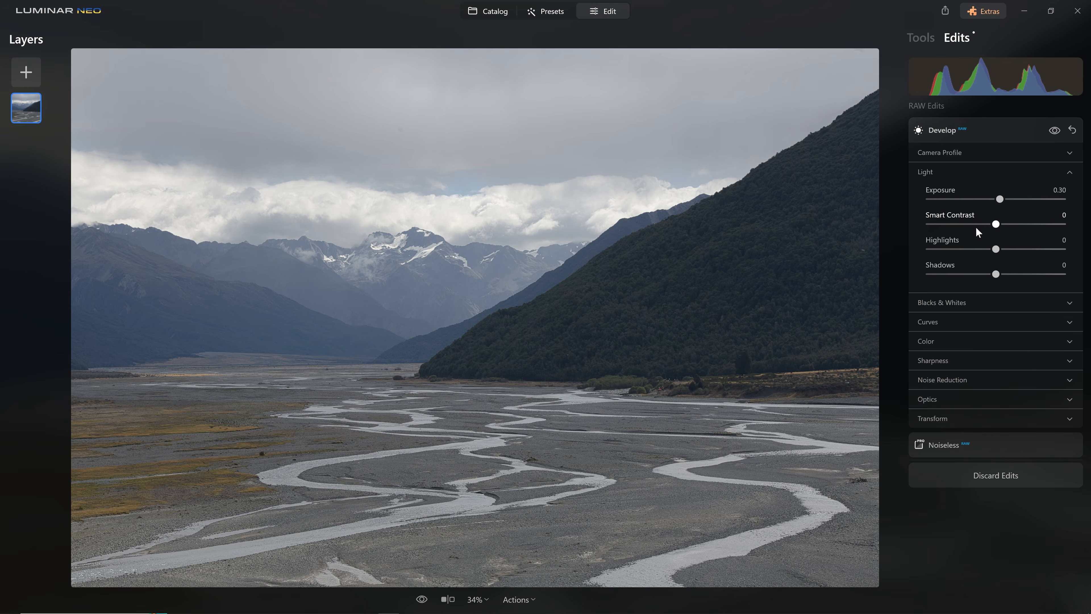
drag(998, 249, 972, 251)
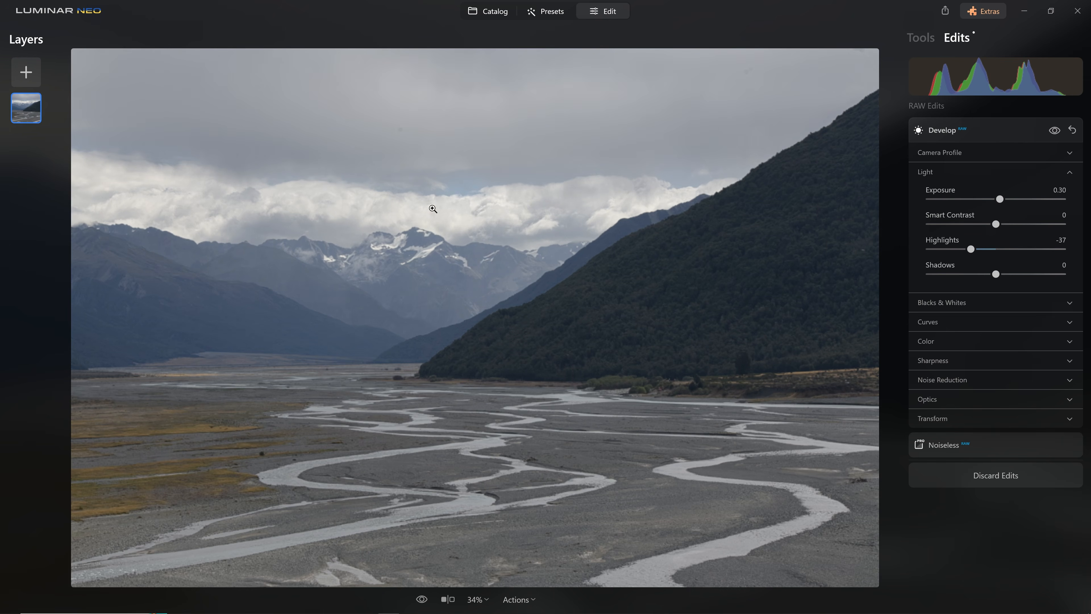
double_click(971, 249)
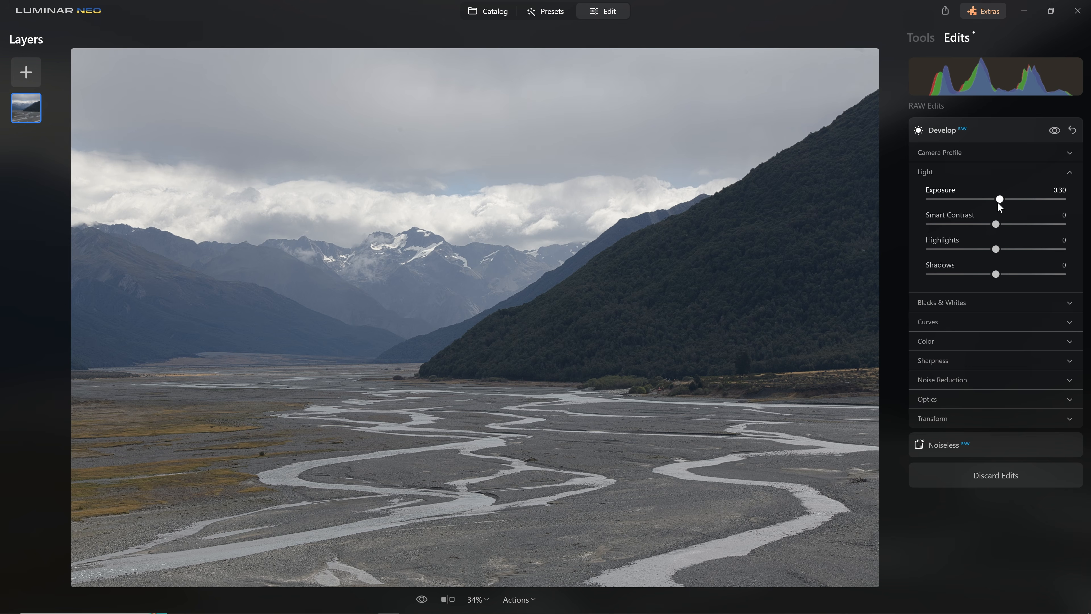
- Overexpose the photo to 1.88 and try Highlights at -100 on it before returning Highlights to 0
drag(1005, 201, 1021, 201)
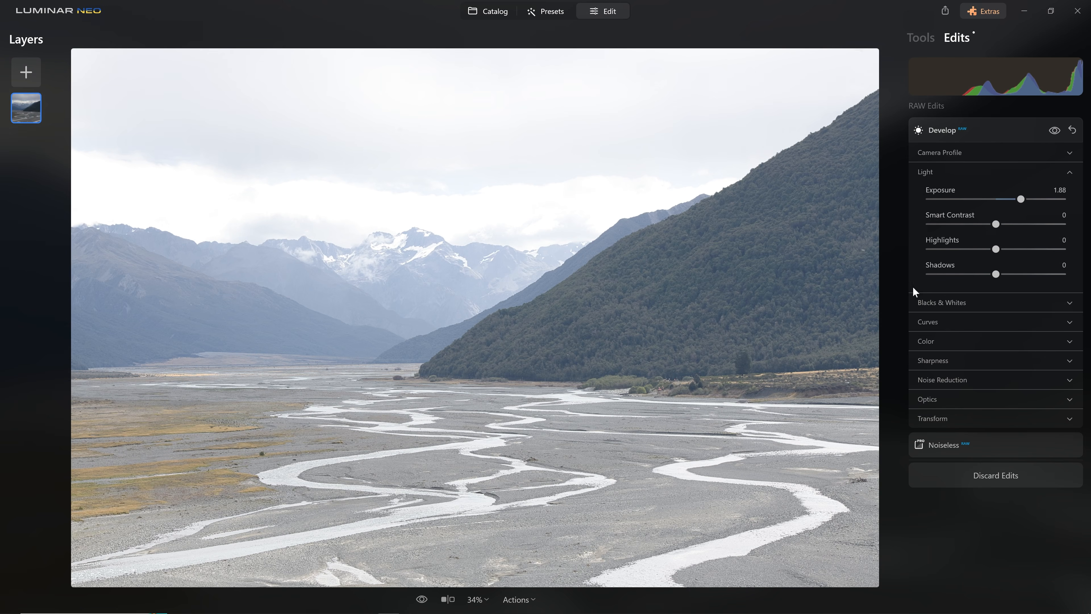
drag(986, 249, 771, 229)
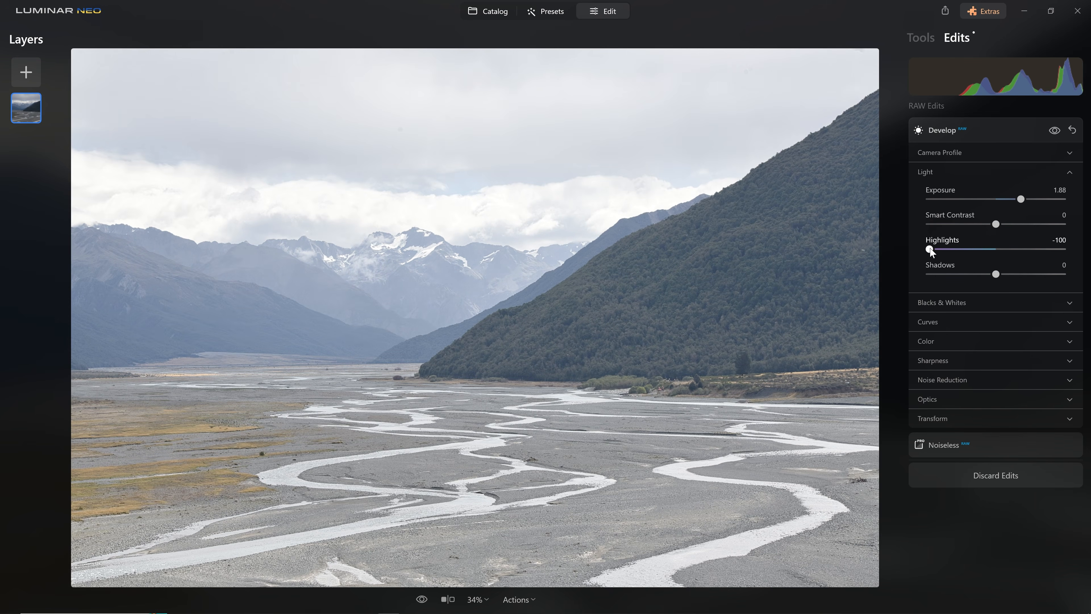
drag(931, 251, 996, 250)
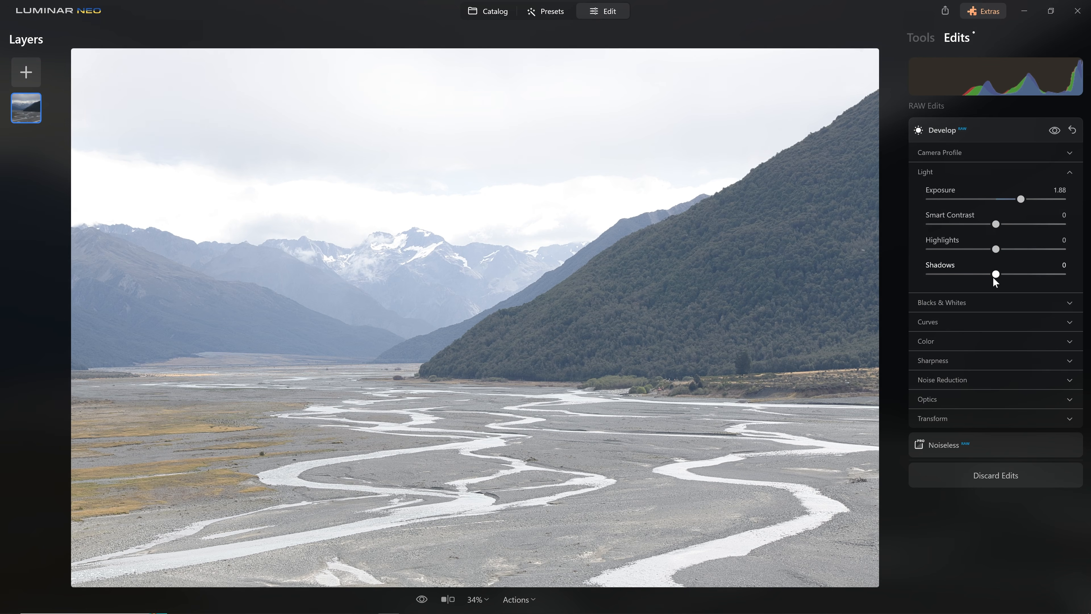
- Try Shadows at 5, darken the exposure to -2.44 to test Shadows at 100, and reset both to 0
drag(995, 277, 999, 279)
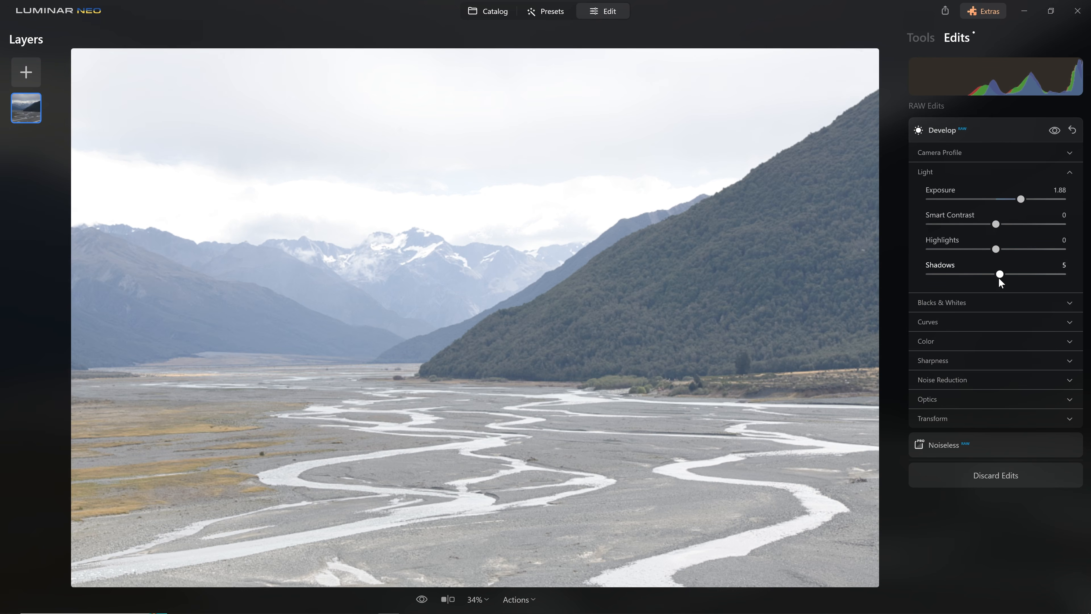
drag(1021, 198, 965, 200)
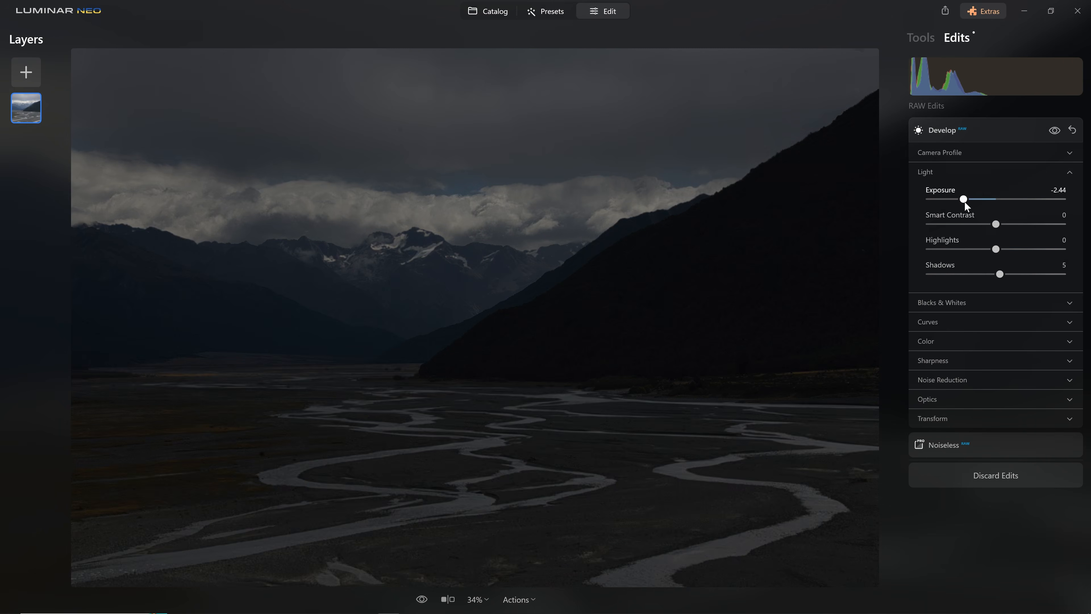
drag(1002, 275, 1067, 278)
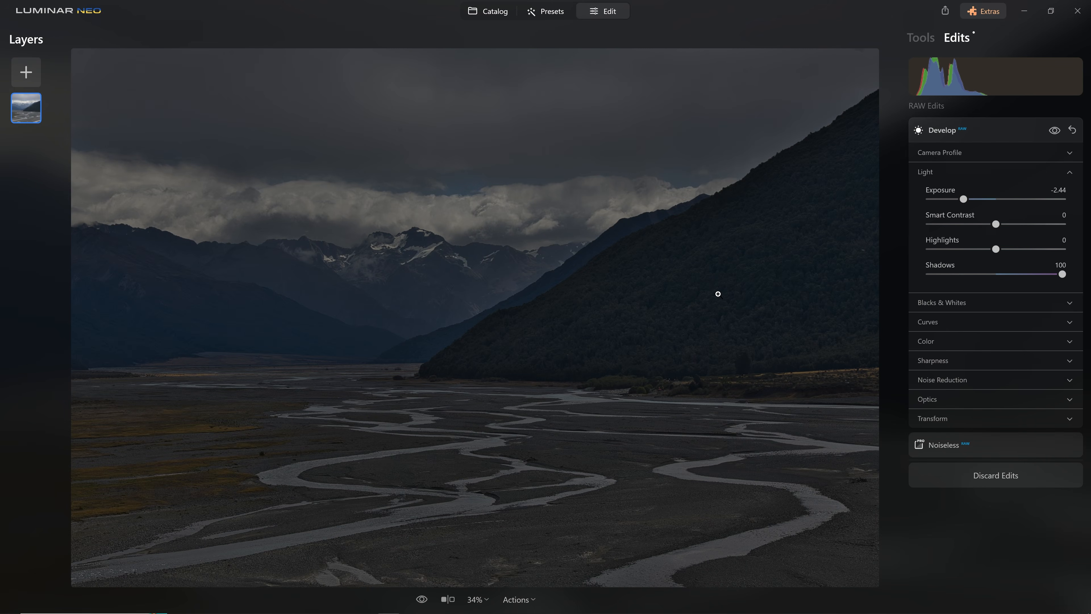
double_click(1063, 274)
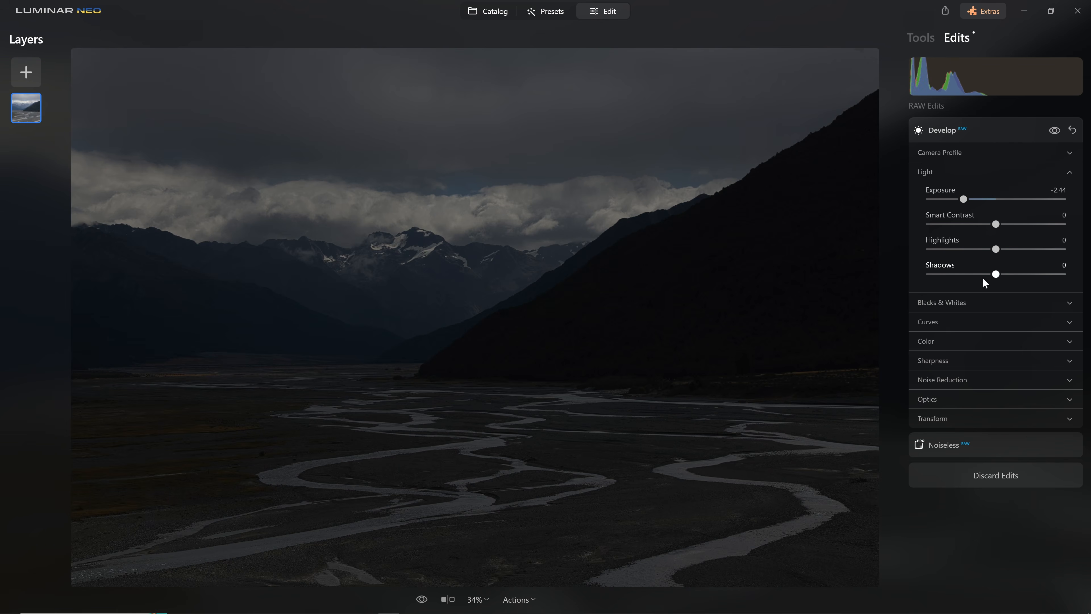
double_click(972, 200)
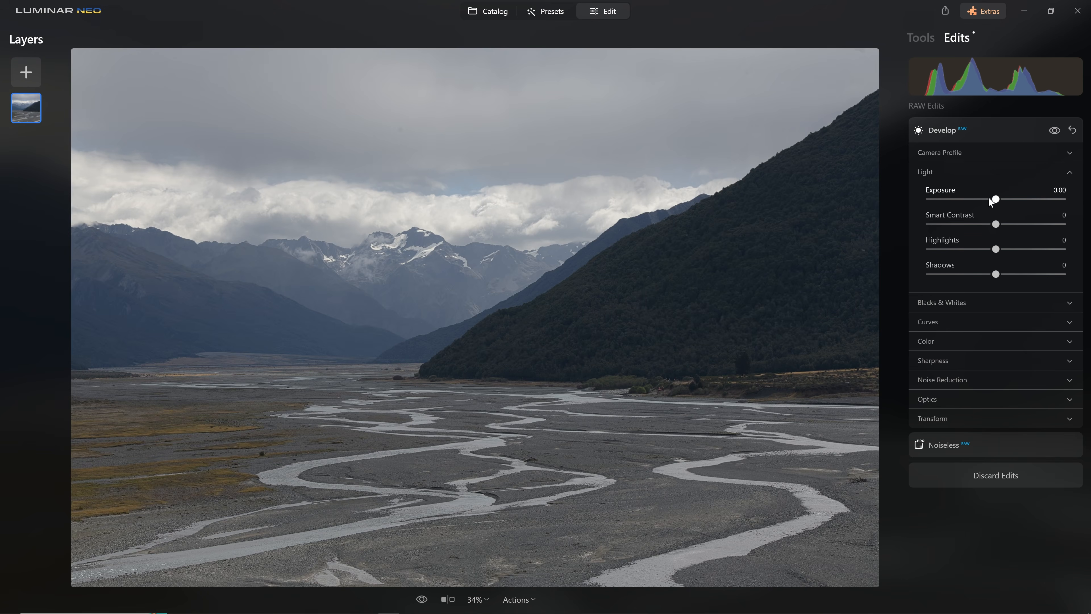
- Set the Light exposure to 0.43 and Highlights to -39
drag(996, 198, 1002, 201)
drag(996, 250, 972, 252)
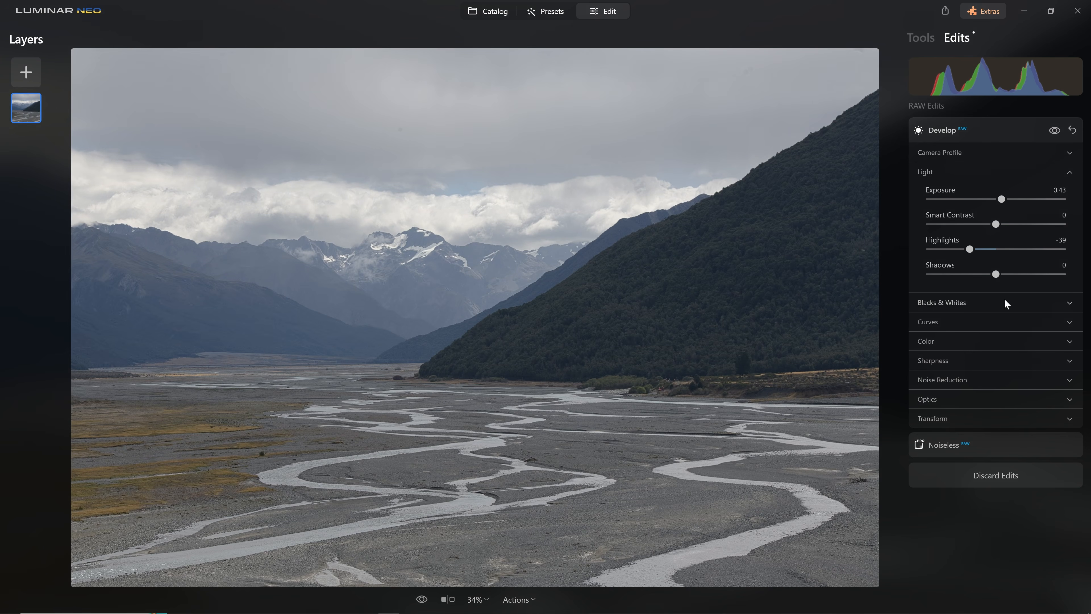
- Lift the Shadows to 23, comparing a first setting of 25 against 0
drag(998, 275, 1014, 277)
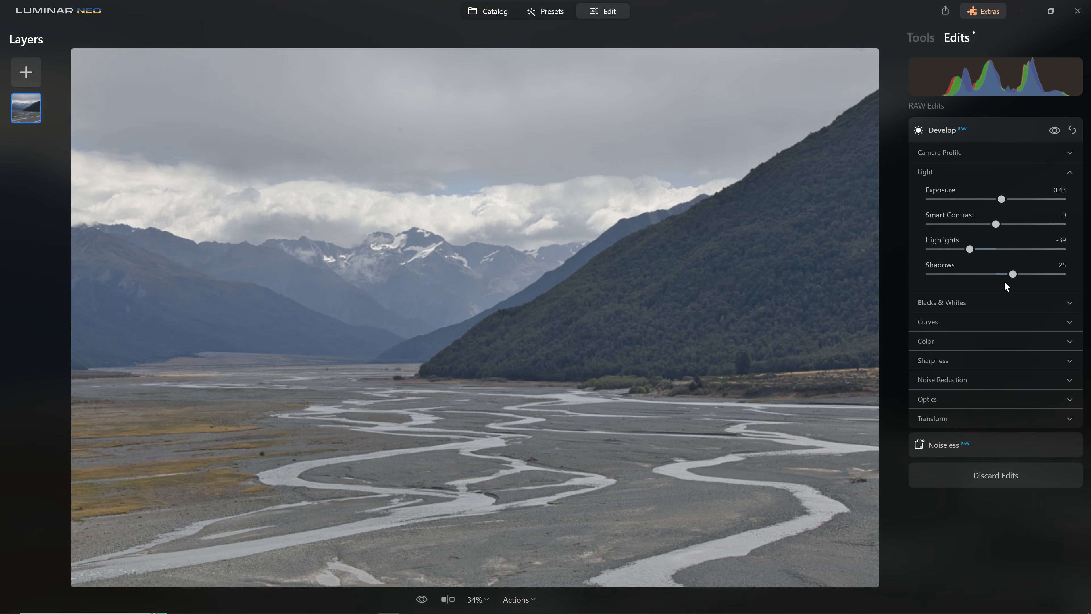
double_click(974, 269)
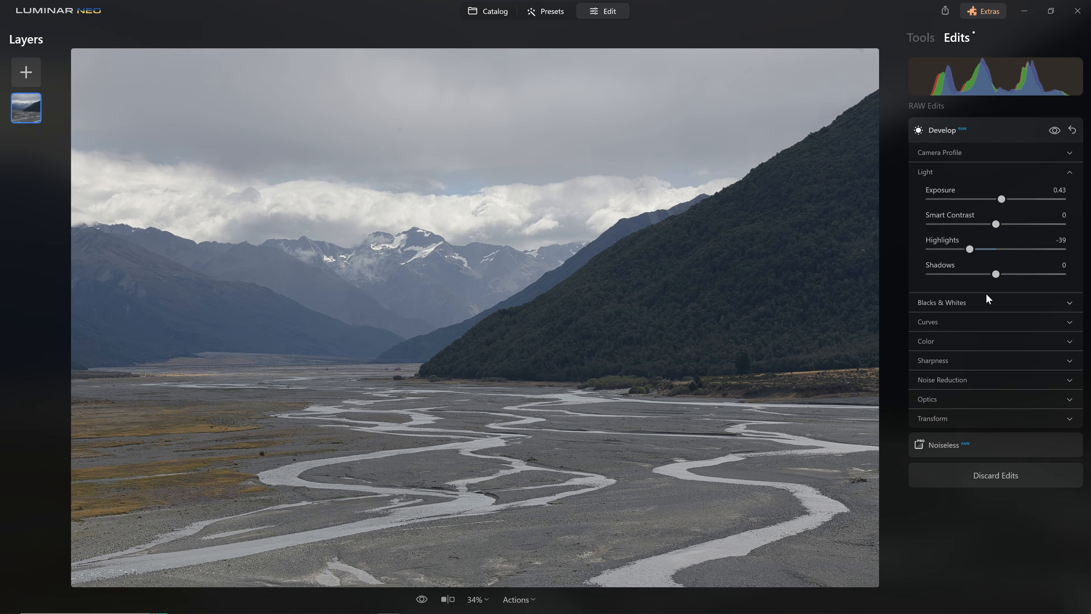
drag(997, 276, 1012, 274)
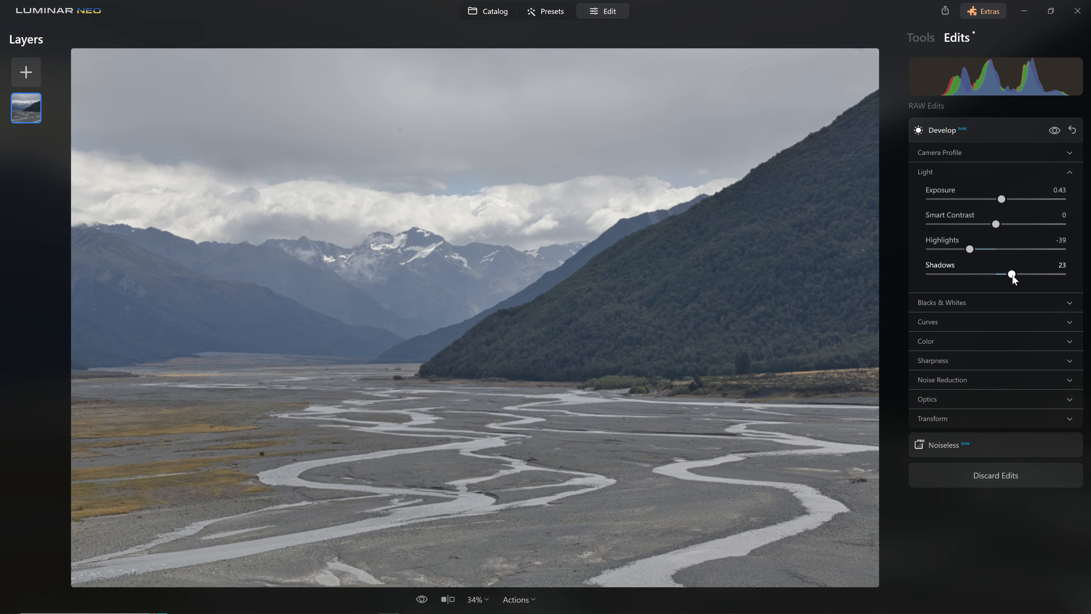
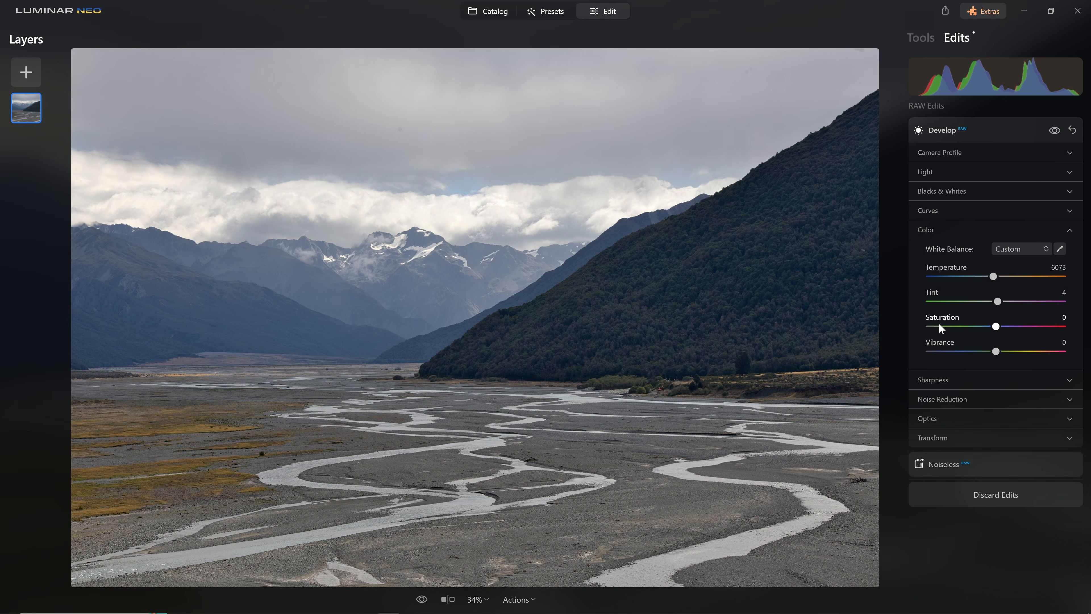
- Test the color Saturation at 100, reset it to 0, and compare the photo with and without the Develop edits
drag(995, 327, 1084, 323)
double_click(1062, 327)
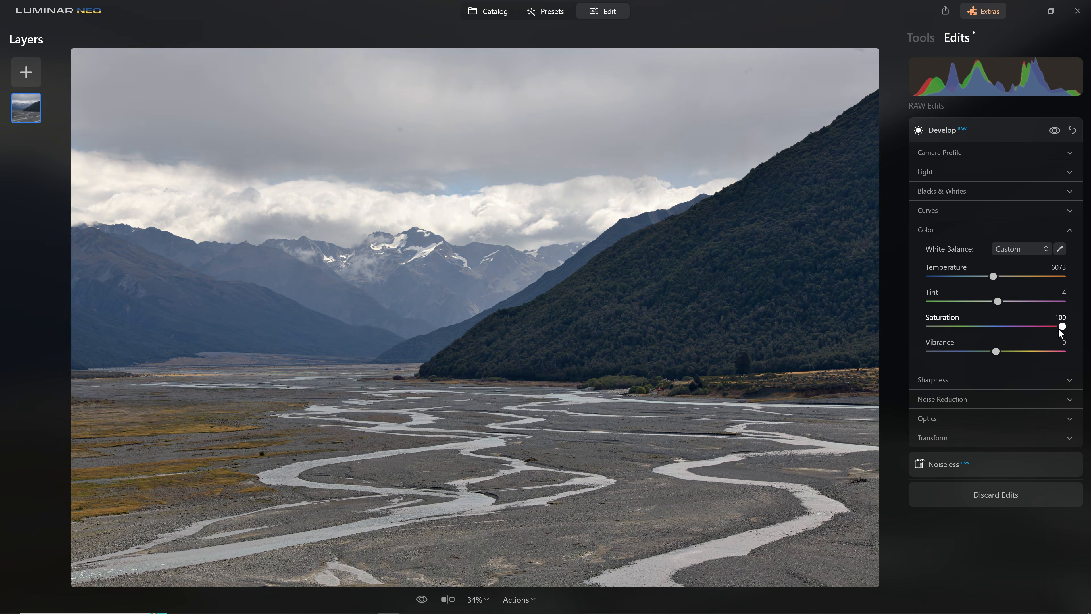
click(1054, 130)
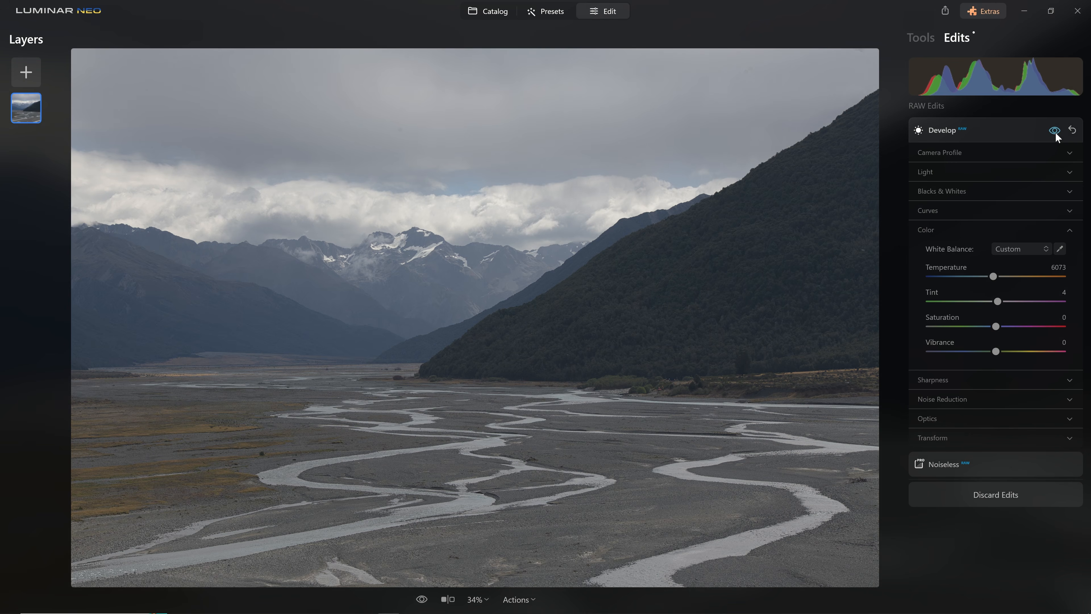
click(1055, 131)
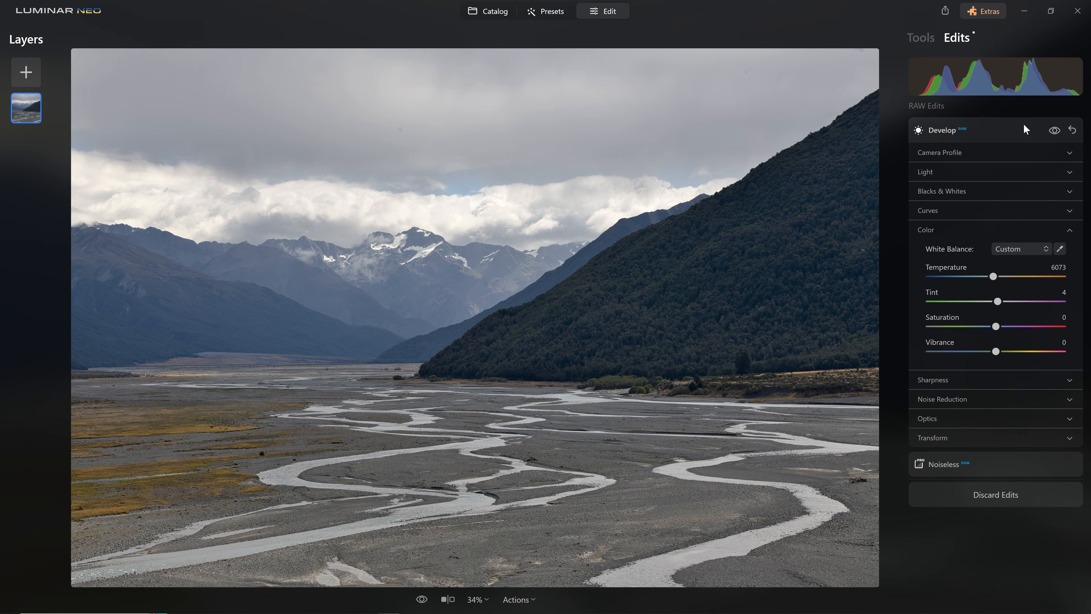
click(1054, 131)
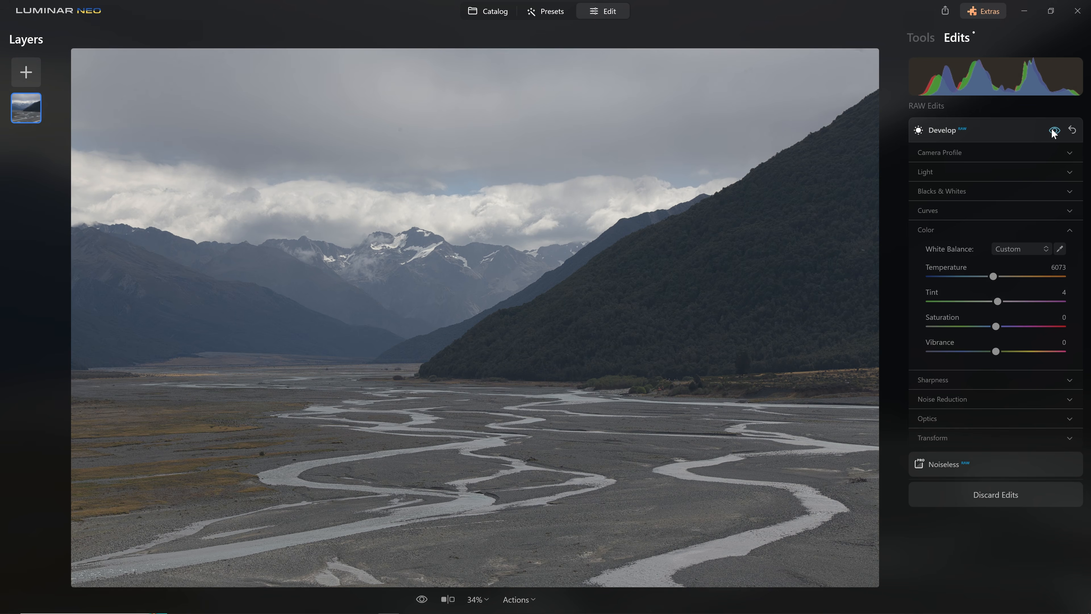
click(1050, 131)
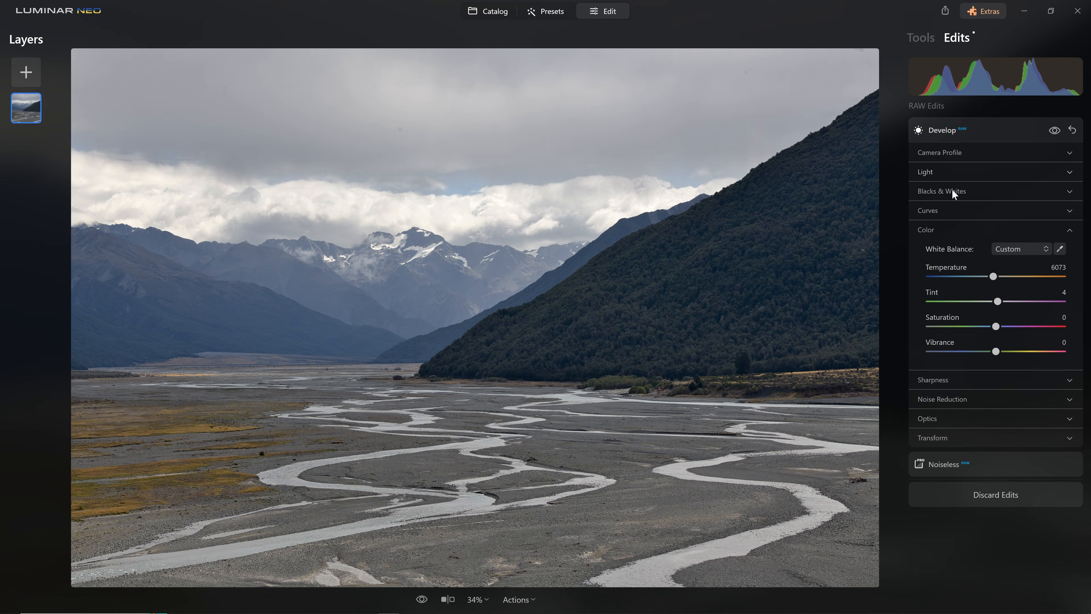
click(1055, 131)
click(1055, 131)
- Boost the color Saturation moderately, trying 80 and 41 before settling on a lower setting
mouse_move(995, 327)
mouse_down()
mouse_move(1048, 340)
mouse_move(1013, 330)
mouse_up()
drag(1016, 325, 1018, 326)
drag(1023, 330, 1051, 328)
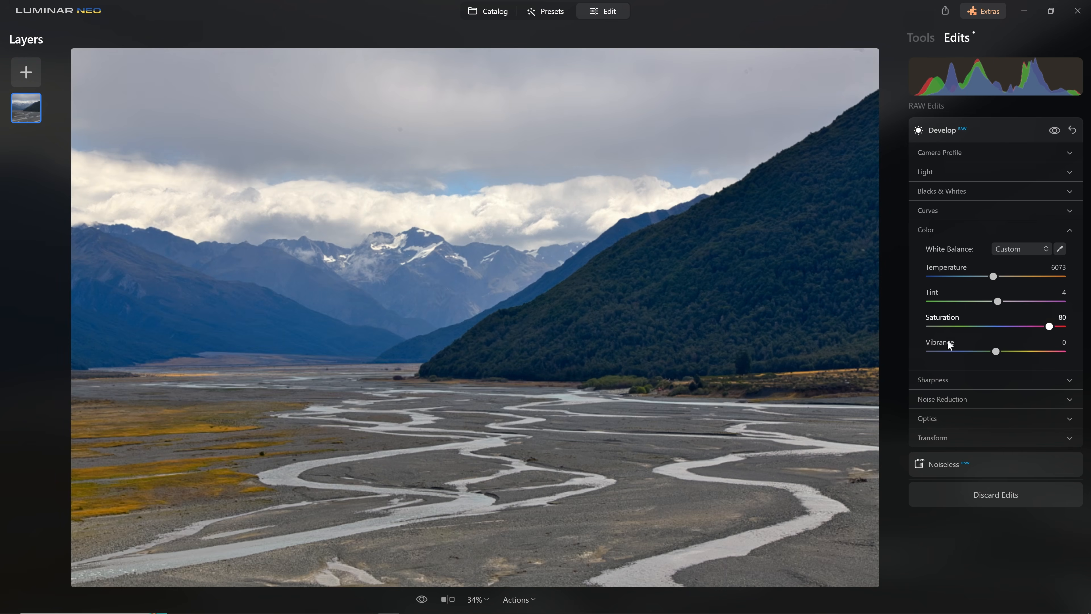
drag(1048, 328, 1025, 327)
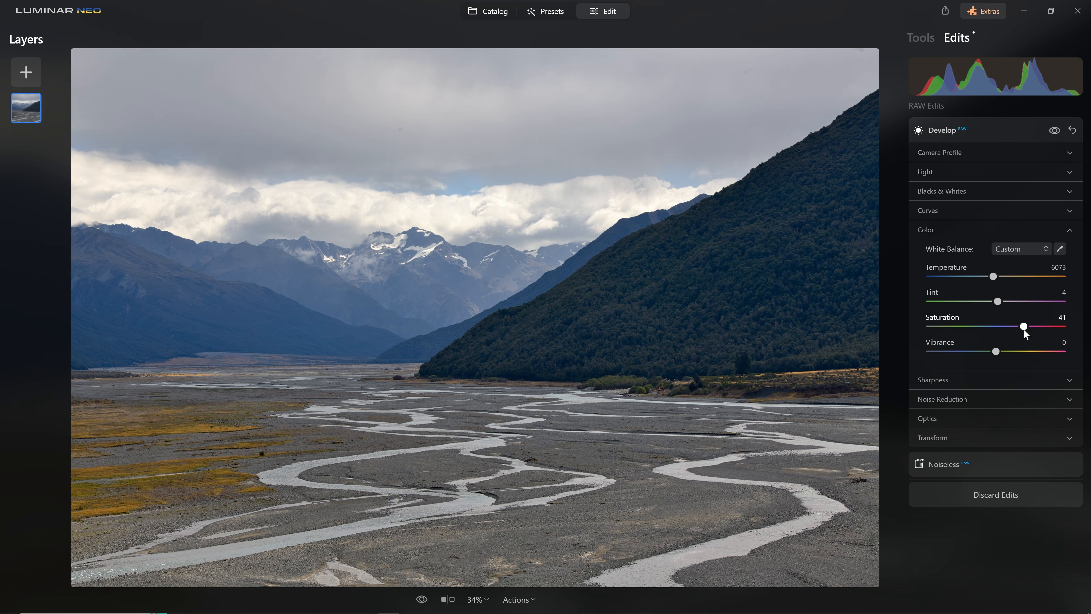
drag(1024, 327, 1017, 329)
drag(1024, 327, 1012, 329)
mouse_move(1013, 326)
mouse_down()
mouse_move(978, 327)
mouse_move(1012, 326)
mouse_up()
drag(1012, 327, 1014, 327)
- Test the Sharpness settings with Sharpen and Radius both at 100, inspecting the forested slope at 200% zoom
click(973, 231)
click(952, 249)
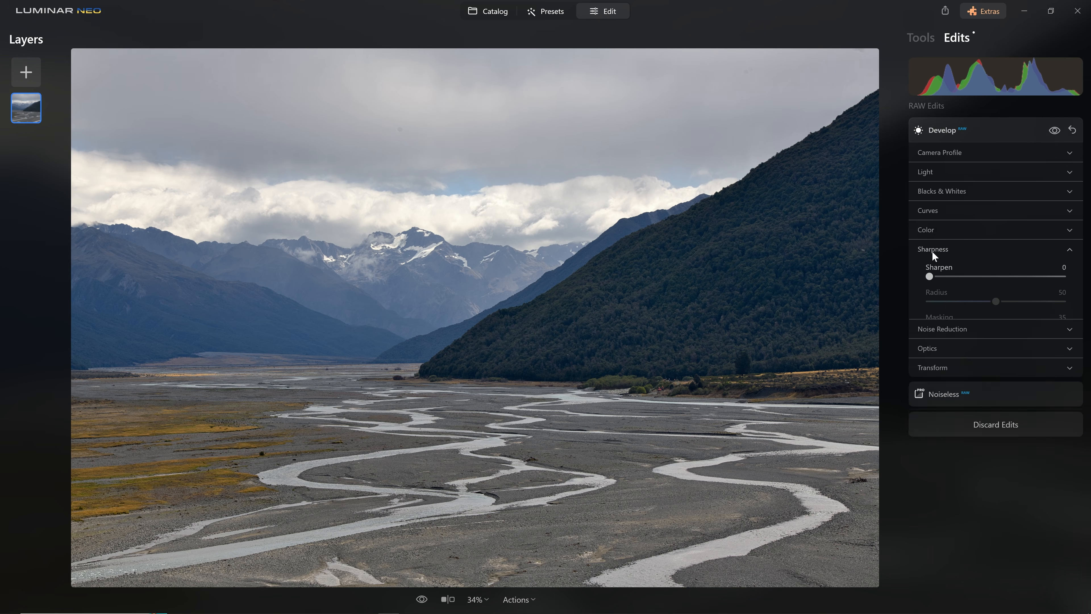
click(539, 336)
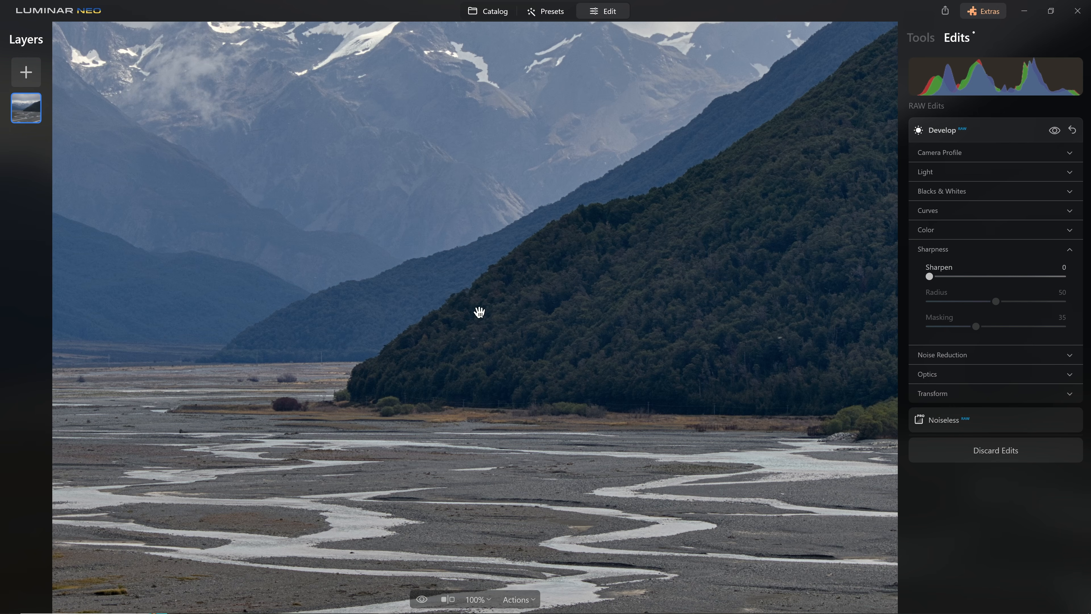
drag(931, 276, 1079, 278)
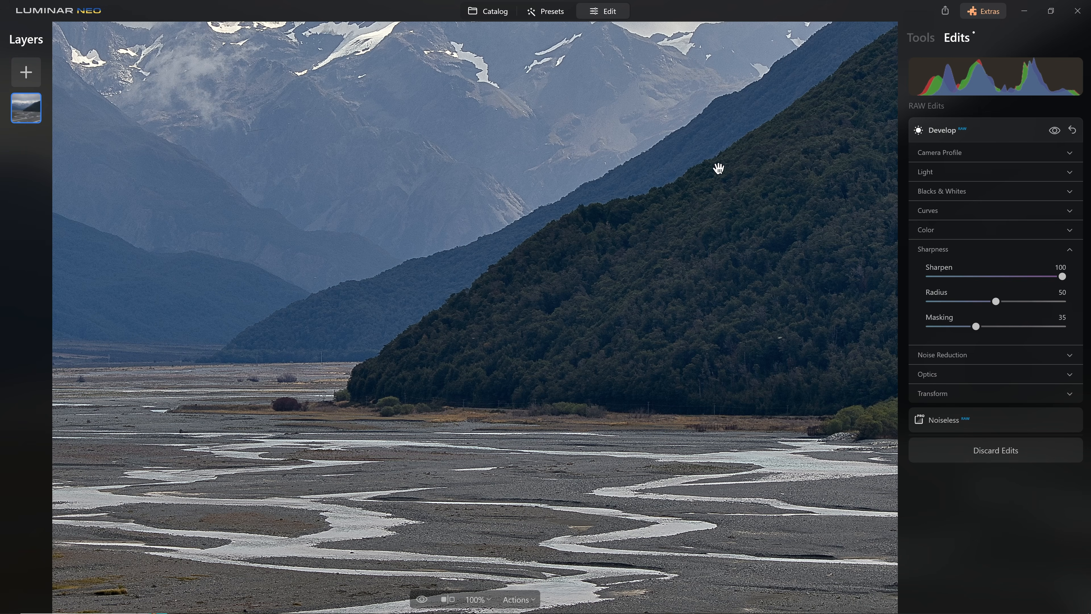
drag(994, 302, 1063, 301)
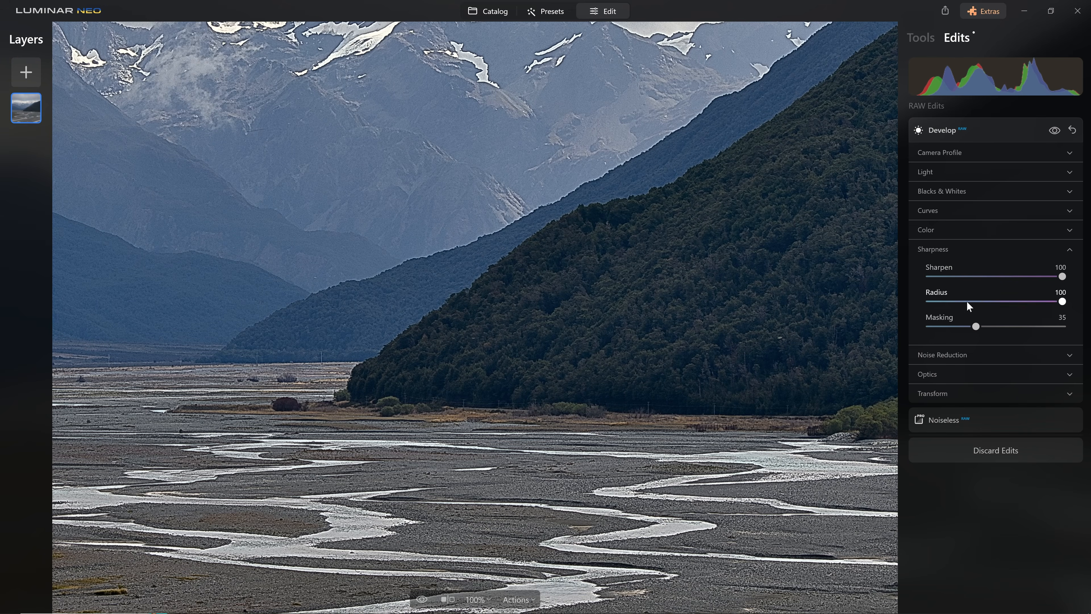
key(ctrl+=)
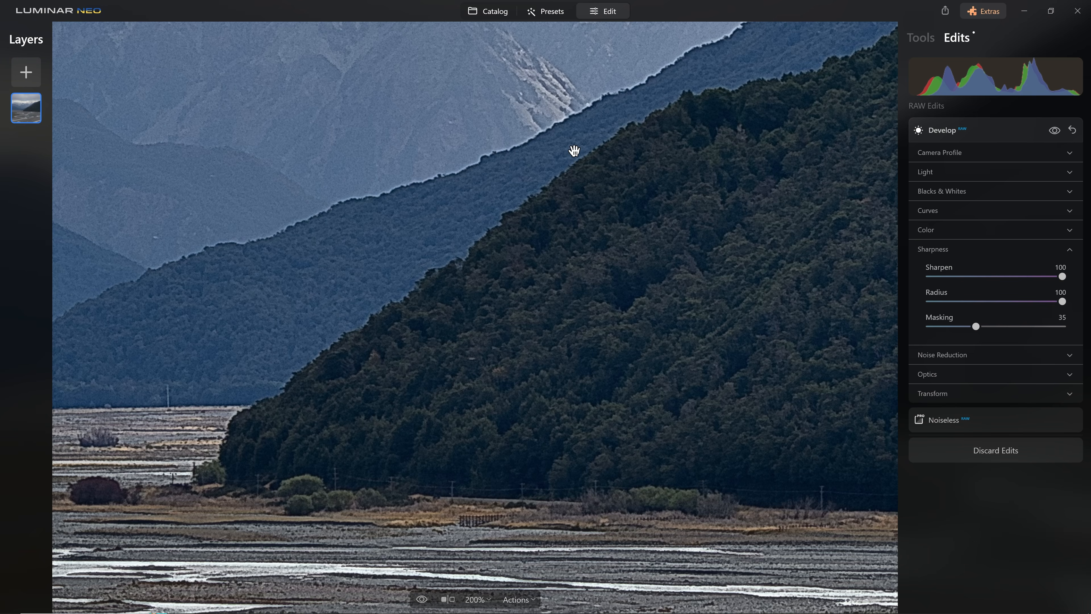
- Try Structure AI with Amount and Boost at 100, compare the effect on and off, and reset it
click(920, 38)
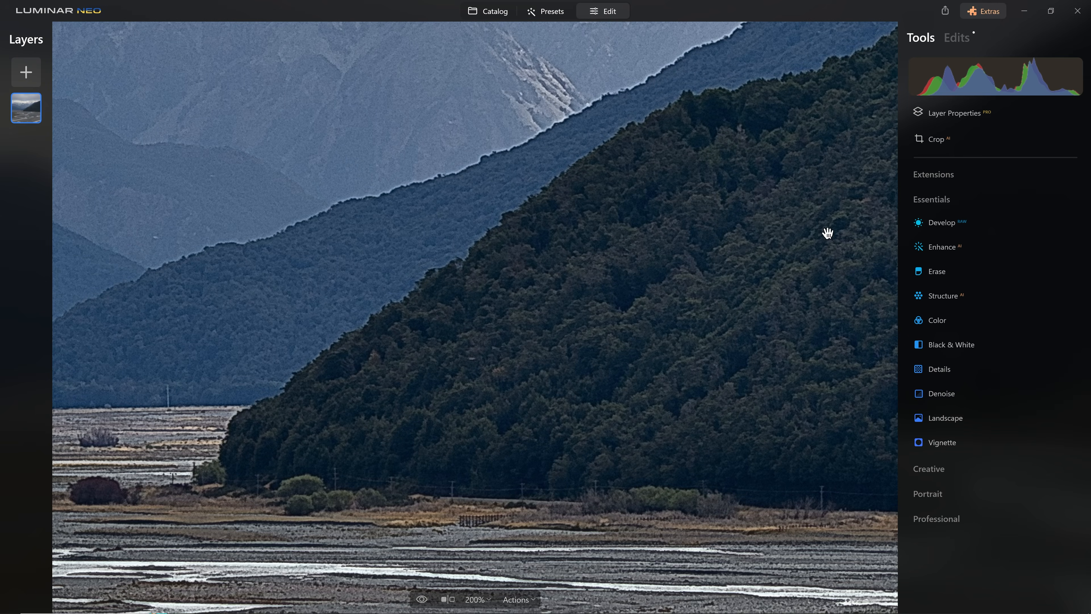
click(957, 295)
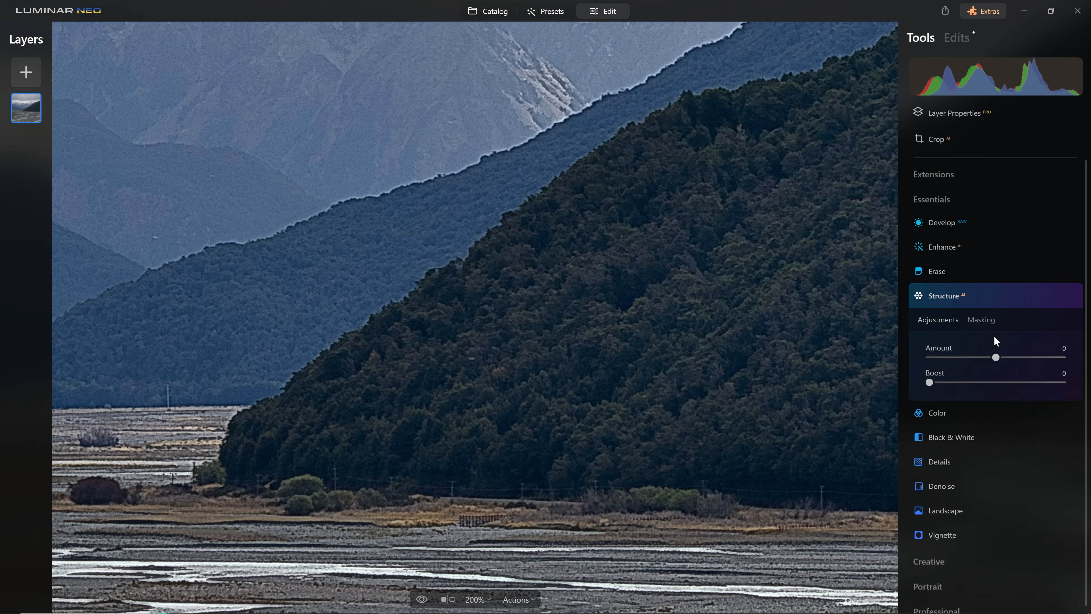
drag(994, 357, 1078, 360)
drag(930, 383, 1067, 382)
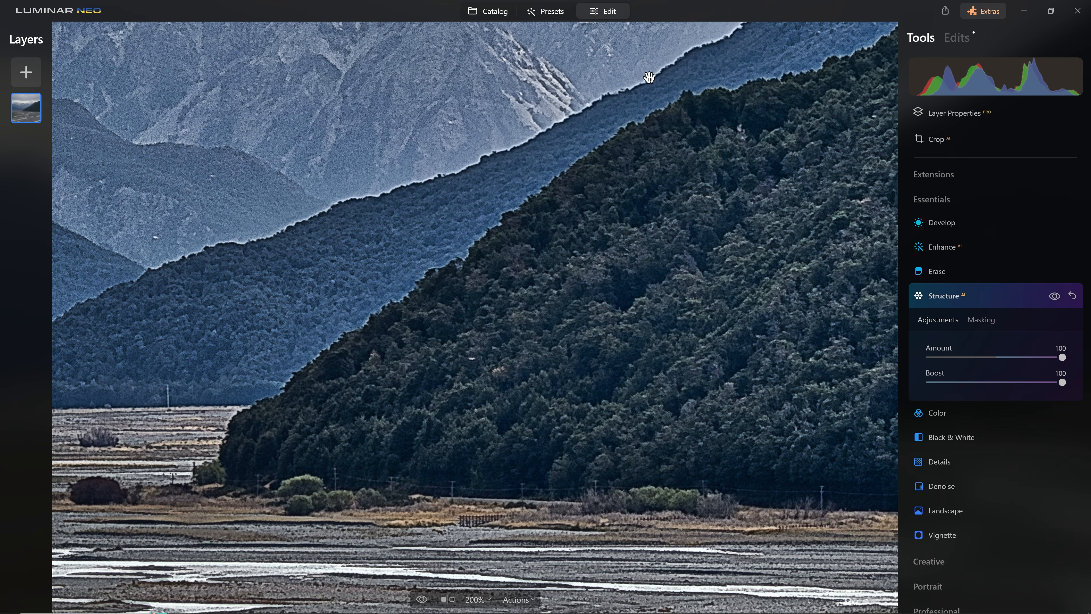
click(1056, 297)
click(1055, 297)
click(1072, 296)
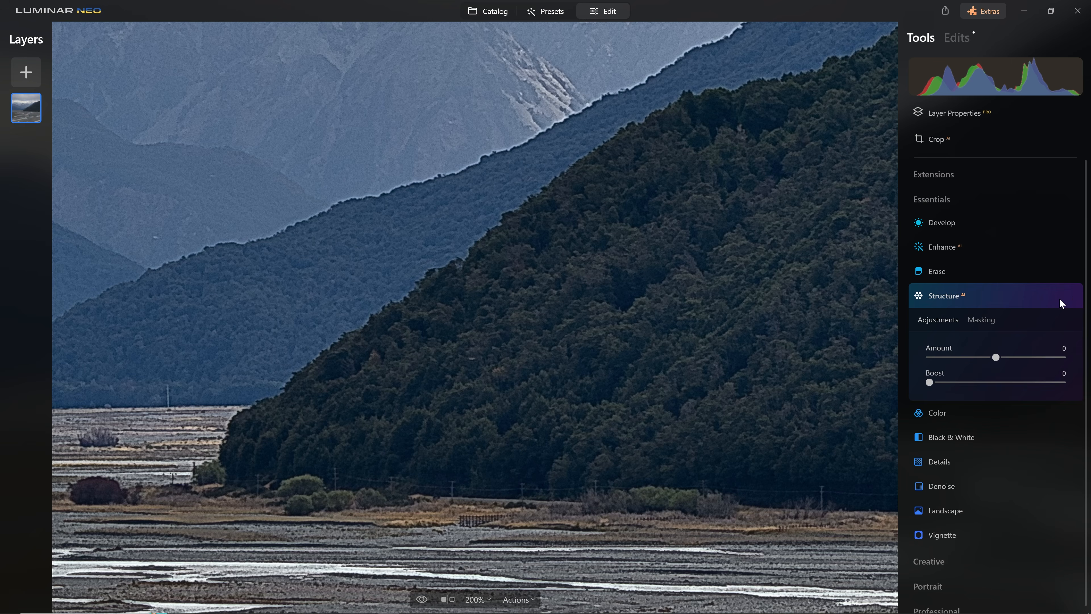
click(1061, 299)
- Reduce the RAW sharpening to Sharpen 54 and Radius 22, trying Sharpen 50 and Radius 42 first
click(961, 39)
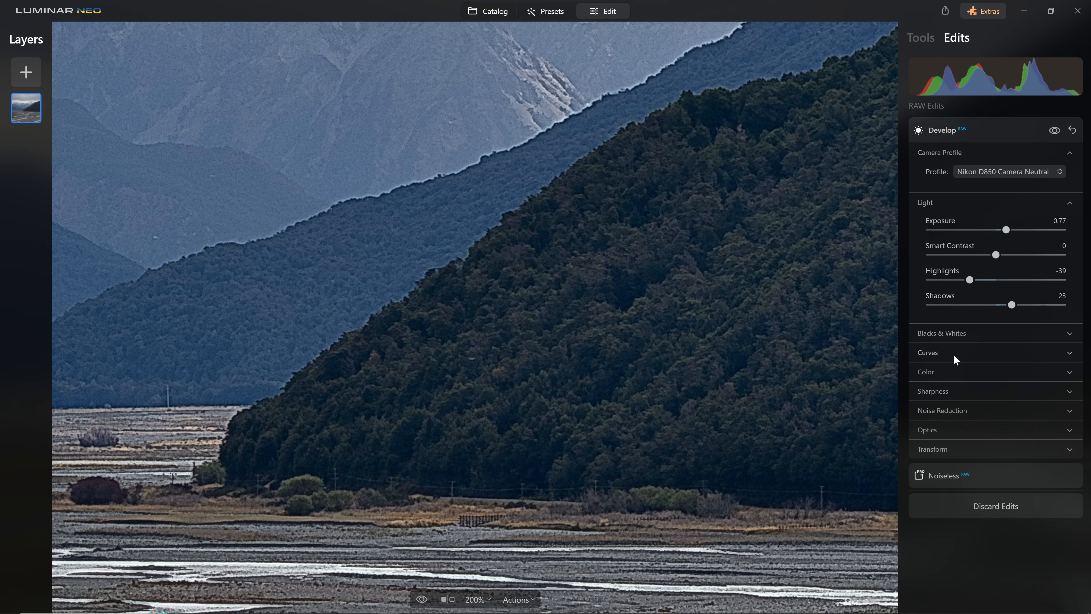
click(969, 395)
drag(1051, 419, 995, 424)
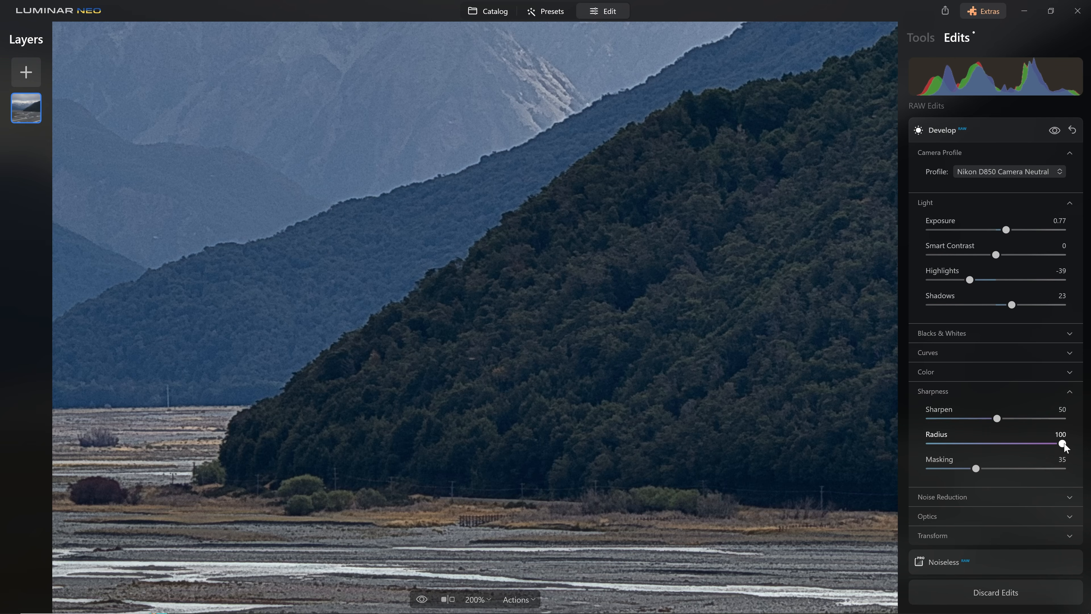
drag(1064, 449, 987, 461)
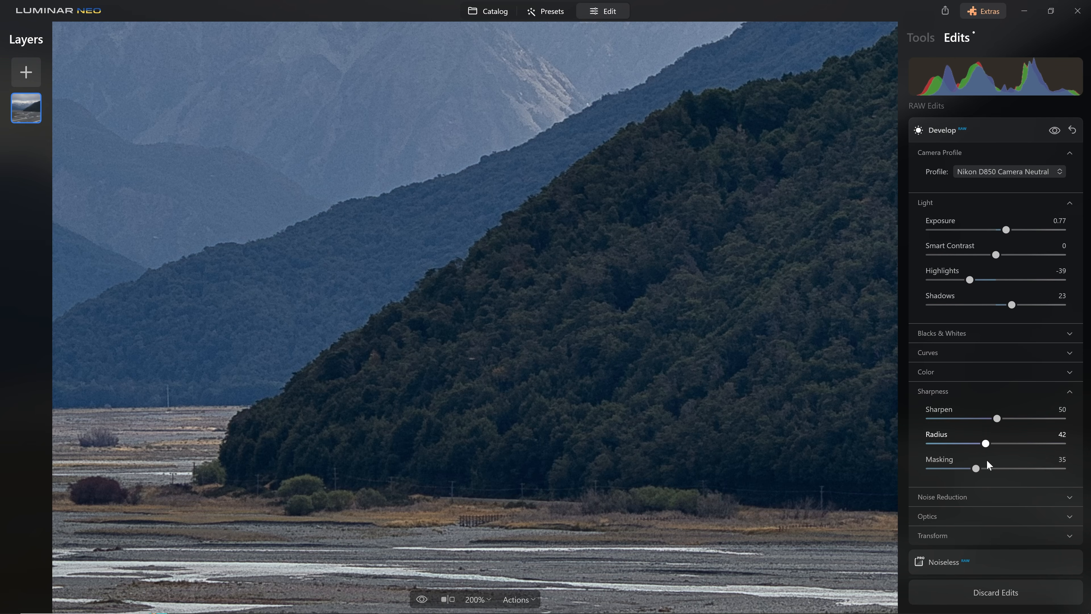
double_click(971, 444)
drag(996, 444, 1013, 418)
drag(957, 448, 960, 449)
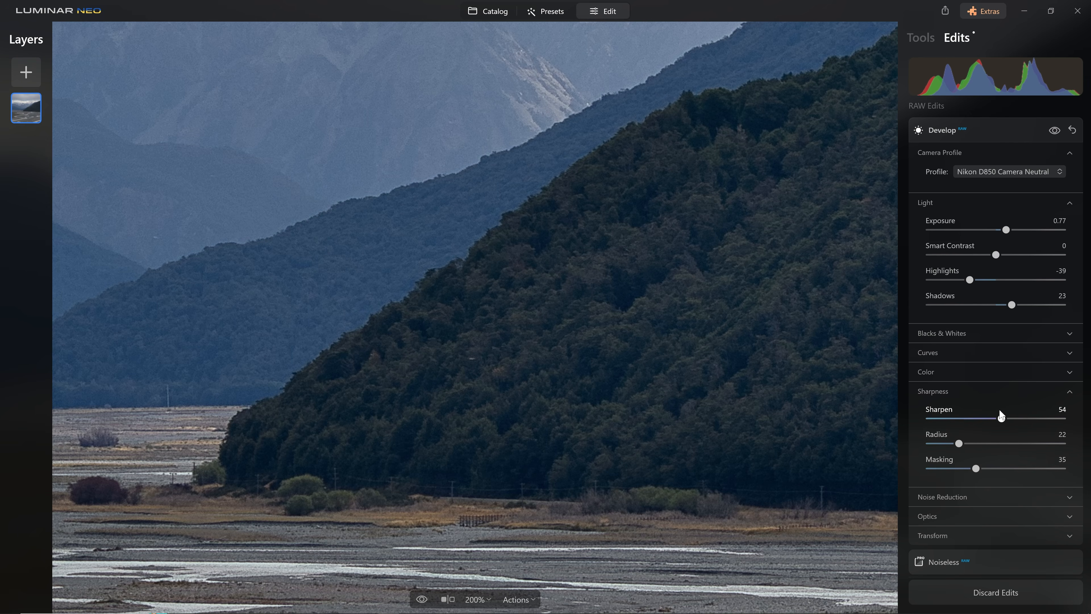
click(990, 386)
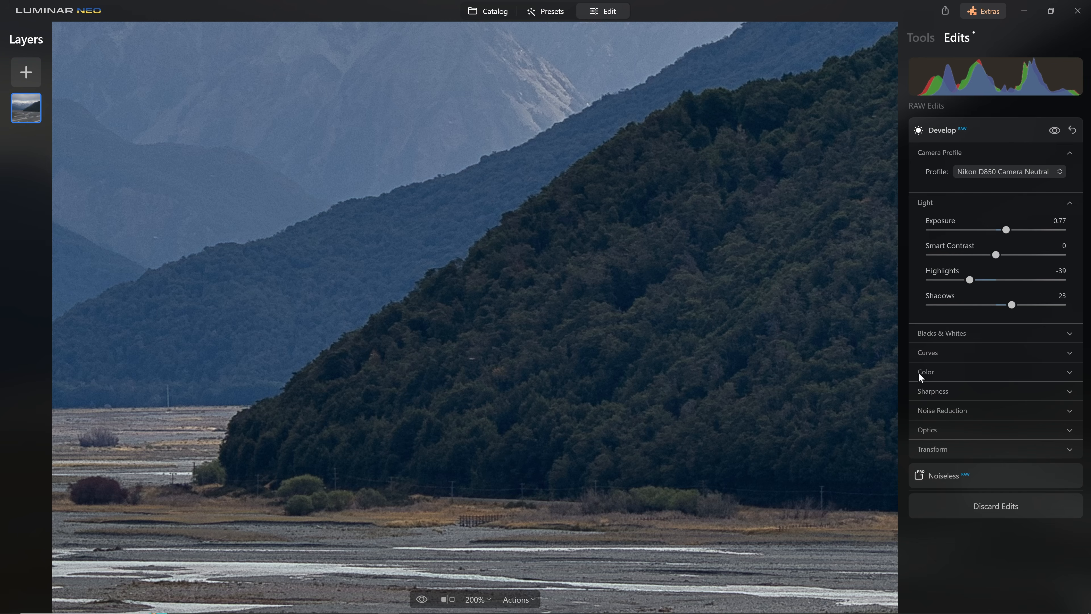
- Check the photo's shooting information in the catalog and reopen the river valley photo for editing
click(964, 416)
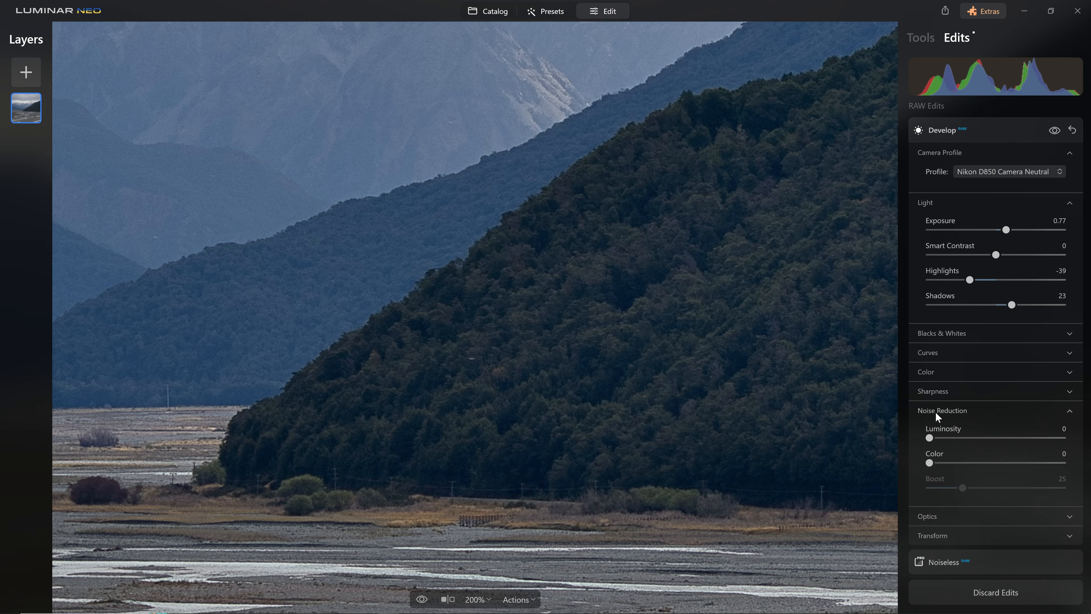
click(497, 9)
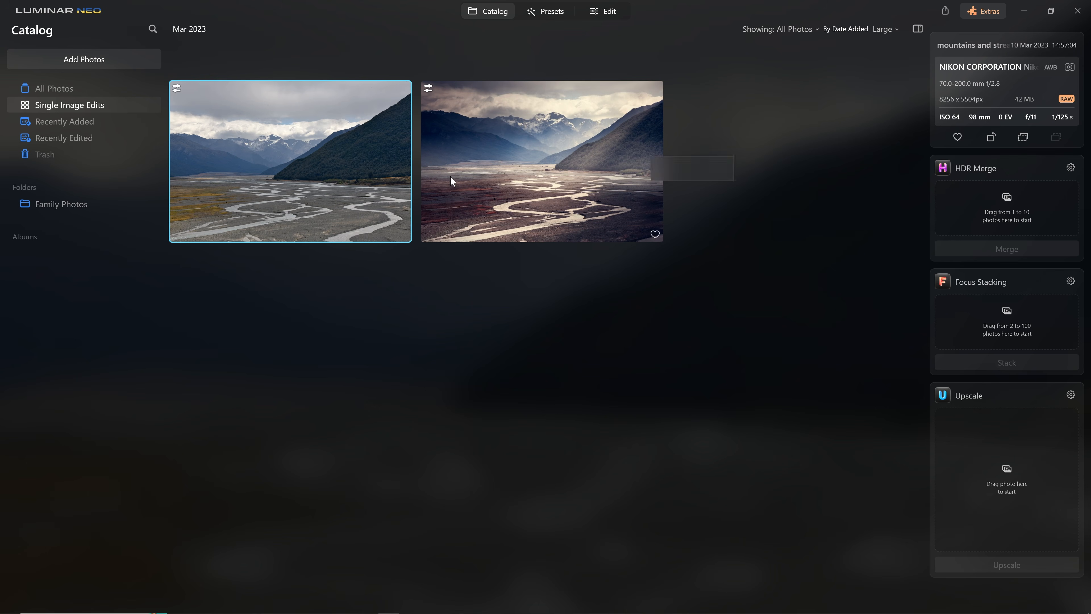
double_click(306, 151)
click(595, 13)
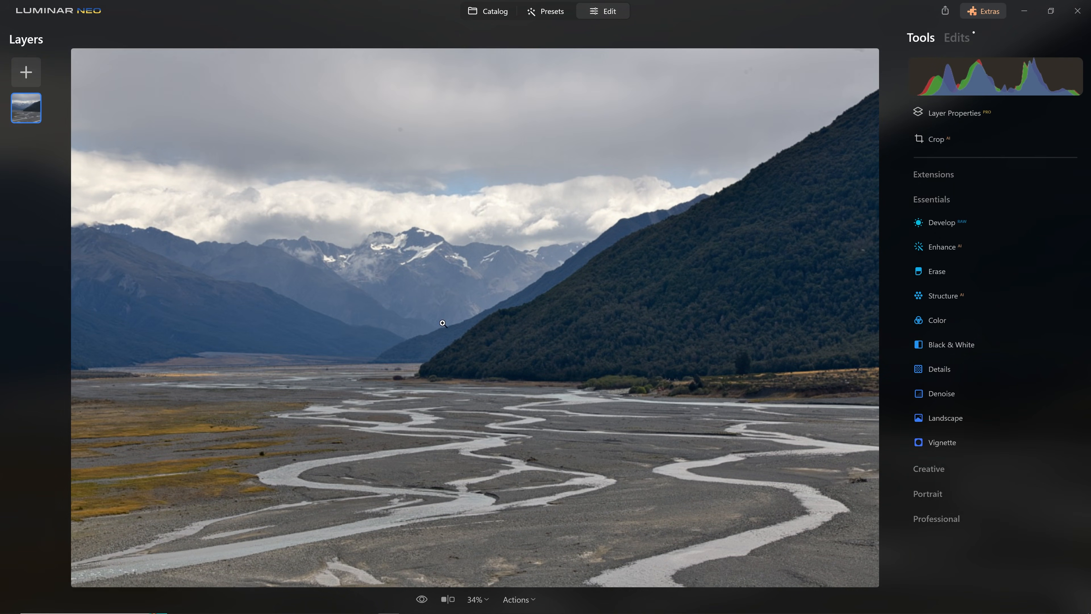
- Apply light Luminosity noise reduction, trying 29 and the maximum first, and compare the photo before and after
click(968, 411)
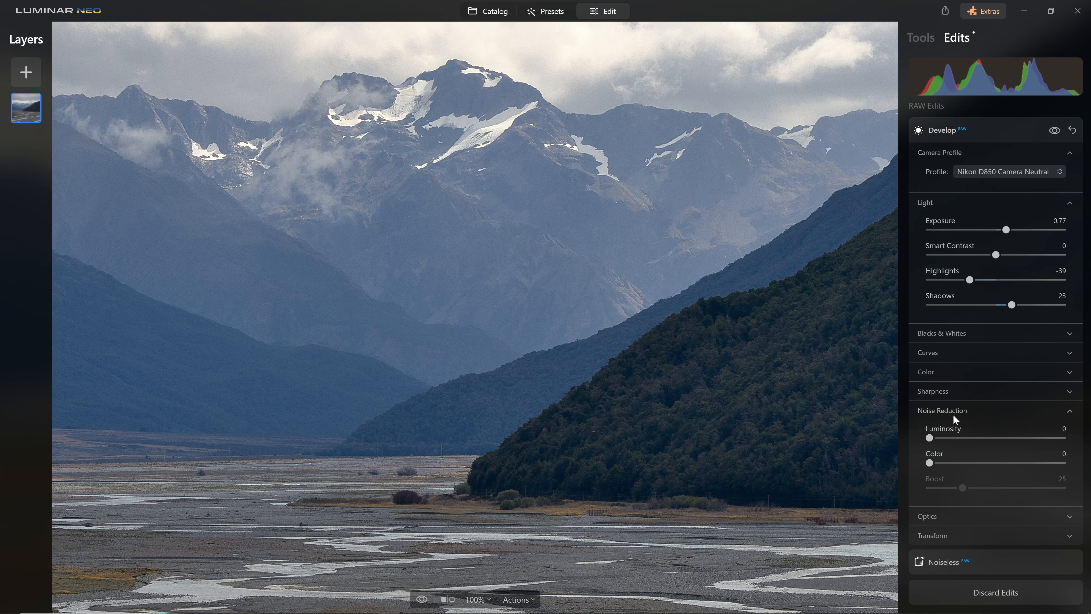
drag(933, 438, 969, 446)
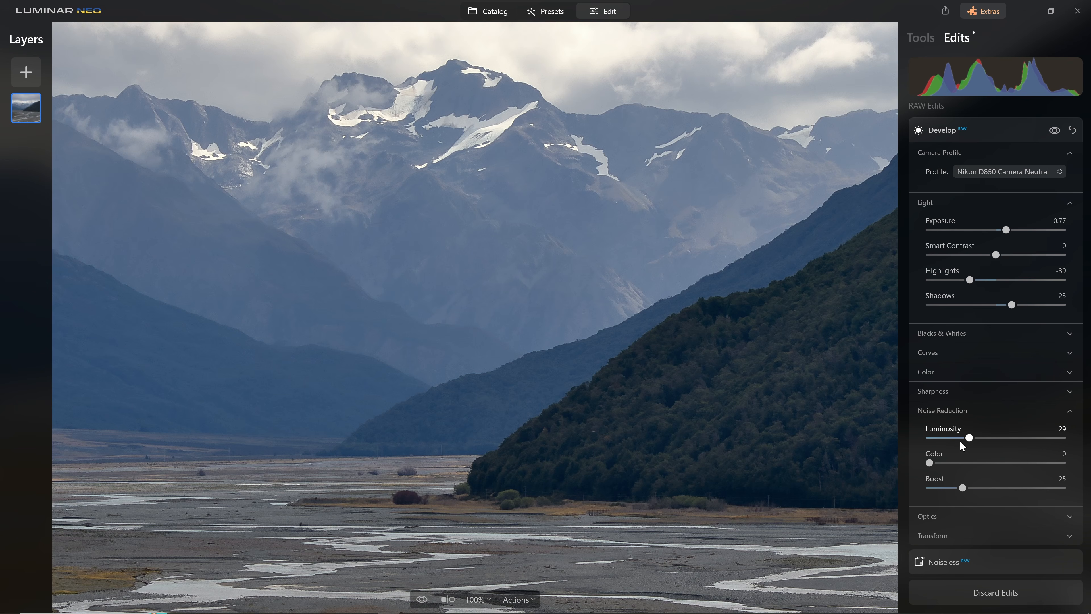
drag(1006, 437, 1070, 440)
drag(985, 443, 945, 437)
click(453, 603)
drag(474, 318, 304, 387)
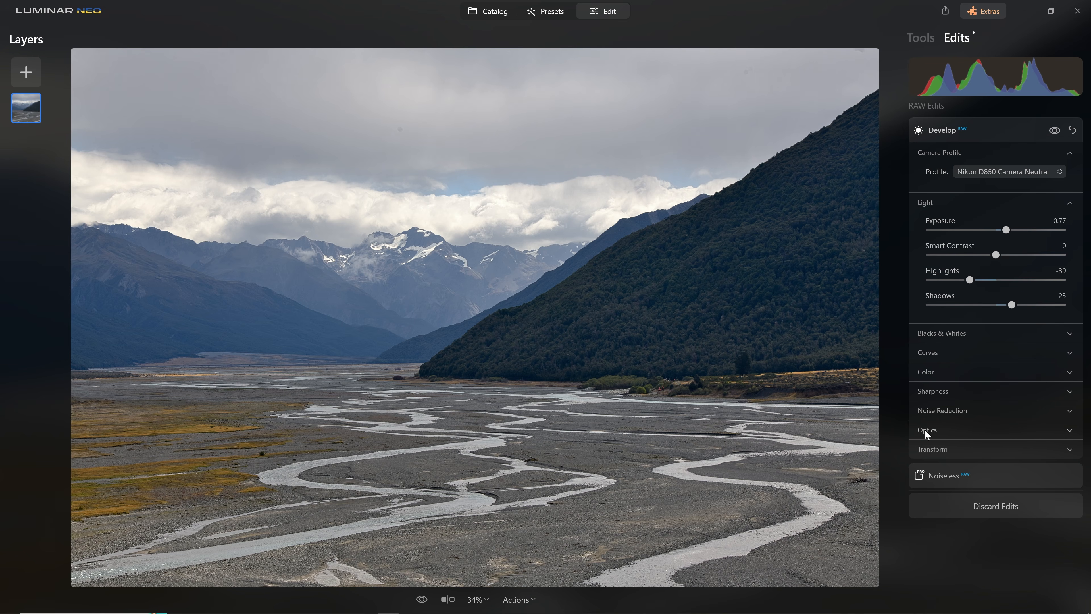
- Try a Vertical perspective transform of -52 on the photo and reset it to 0
click(952, 452)
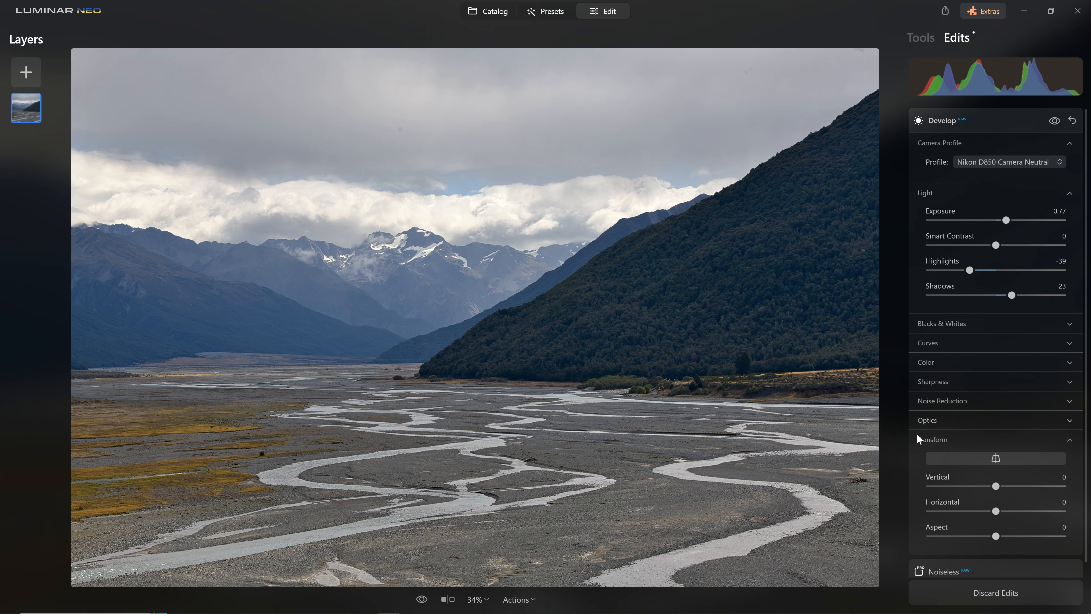
drag(996, 485, 960, 490)
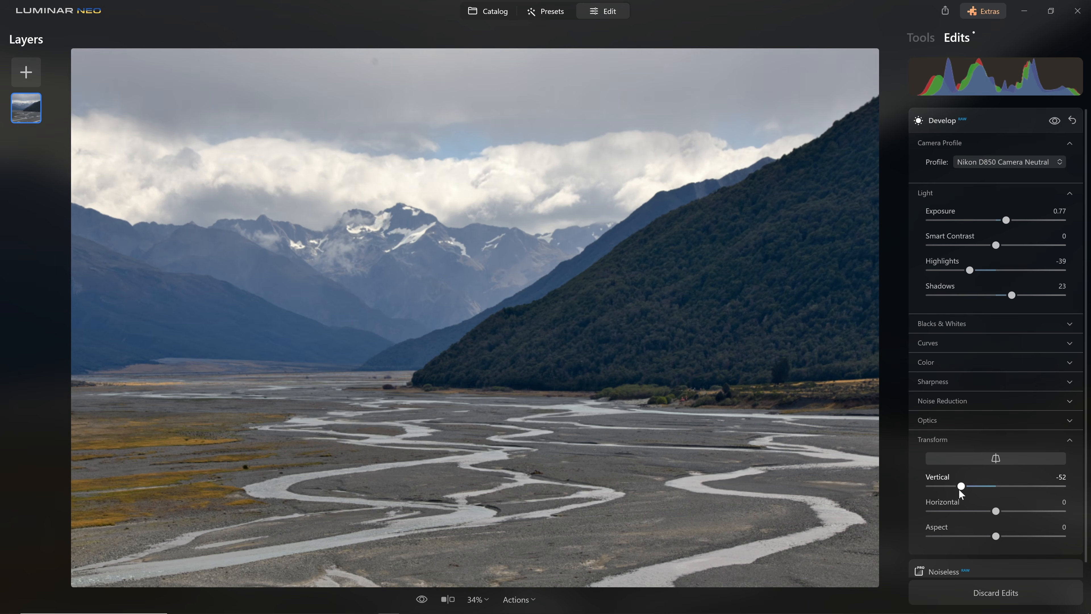
double_click(960, 486)
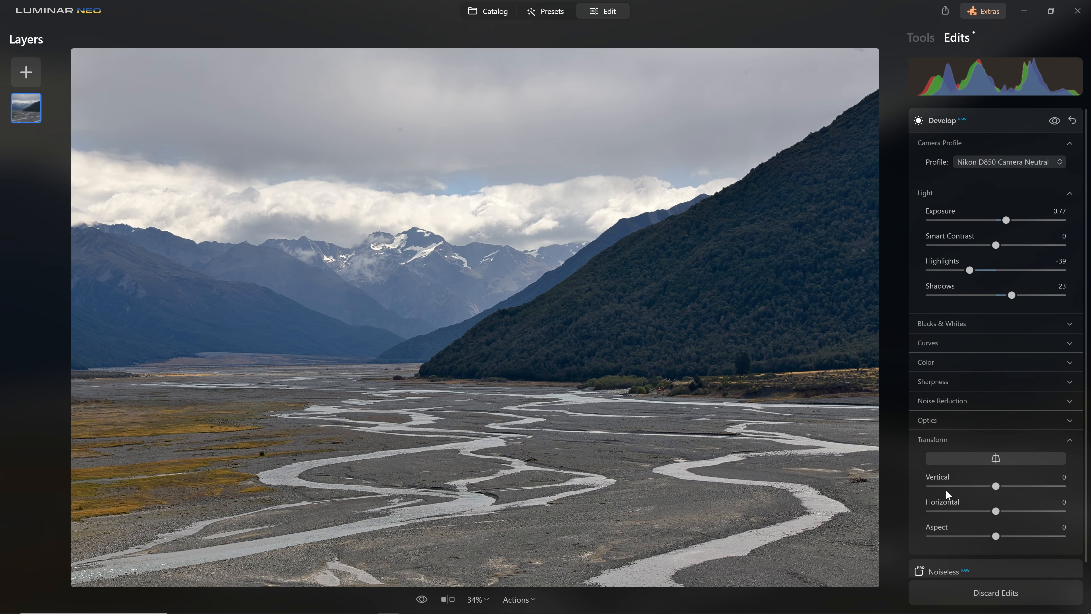
click(979, 440)
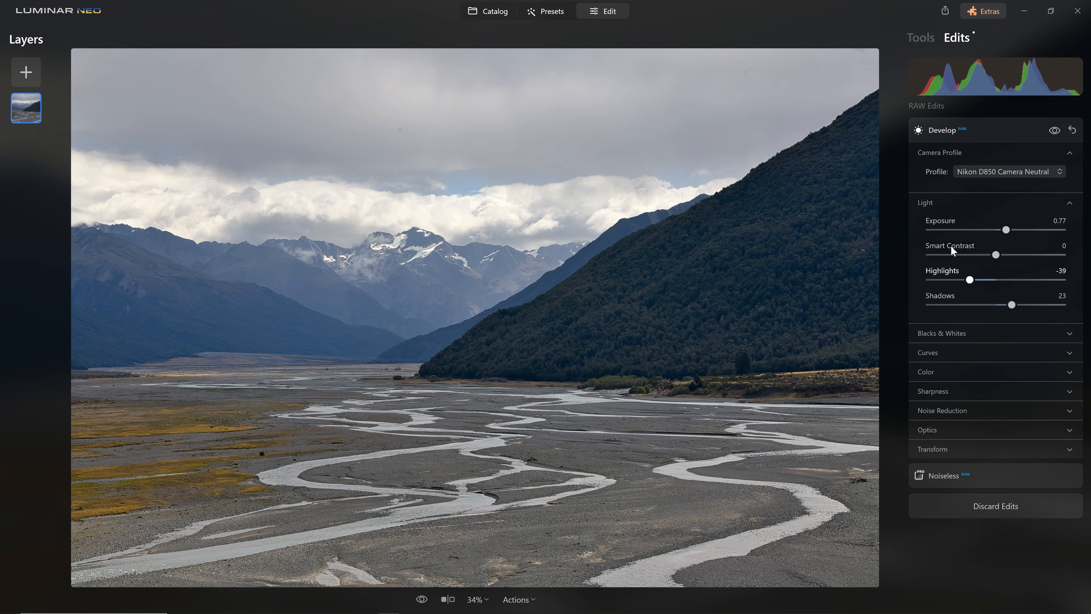
- Open the Optics lens correction settings of the RAW Develop edit
click(985, 134)
click(985, 134)
click(946, 432)
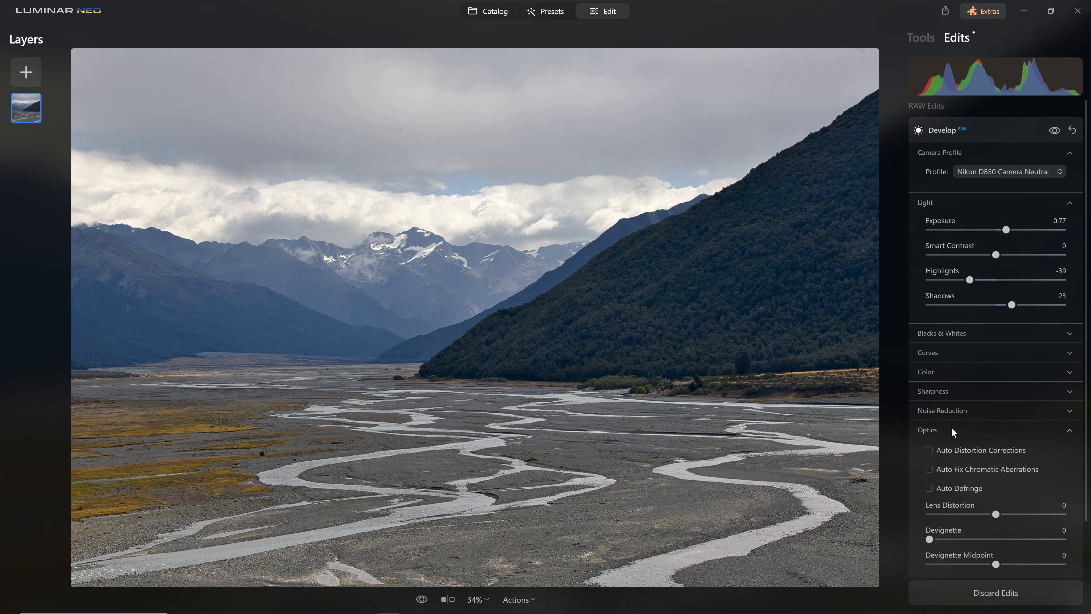